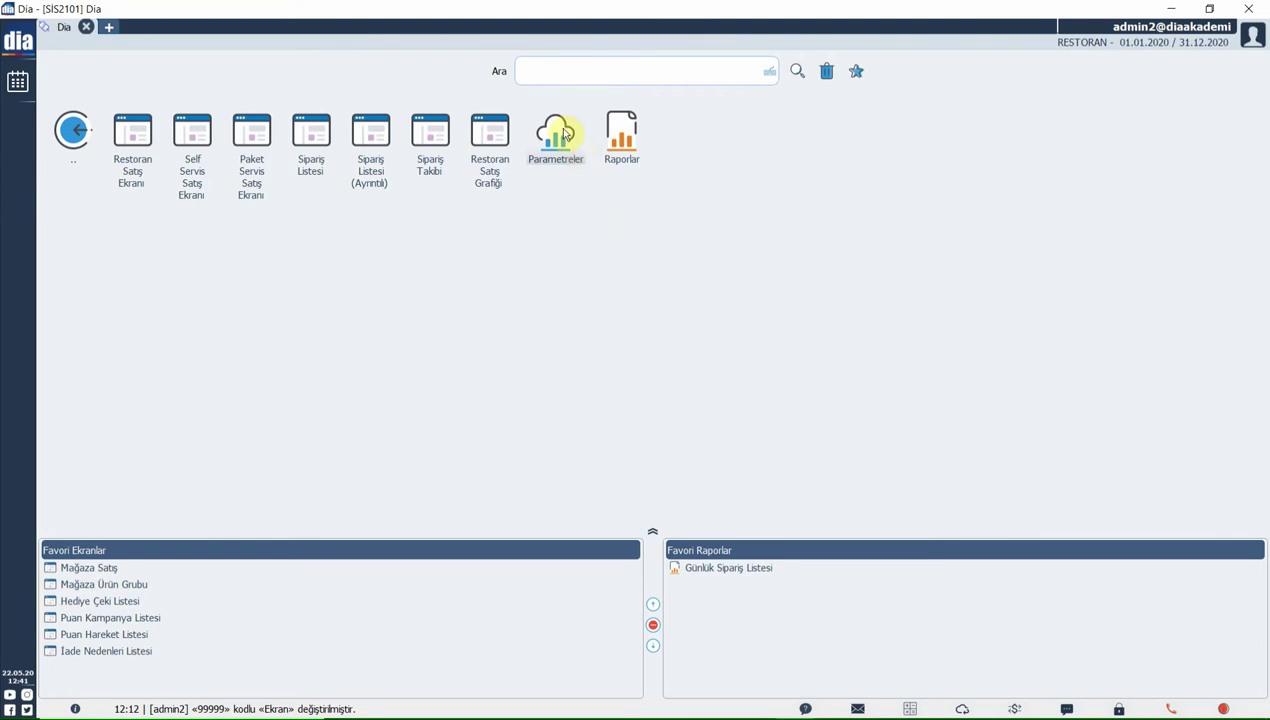
Step: Start a new screen definition in the restaurant's Ekran Listesi parameters and describe it as PİZZA YAPIMI
click(565, 133)
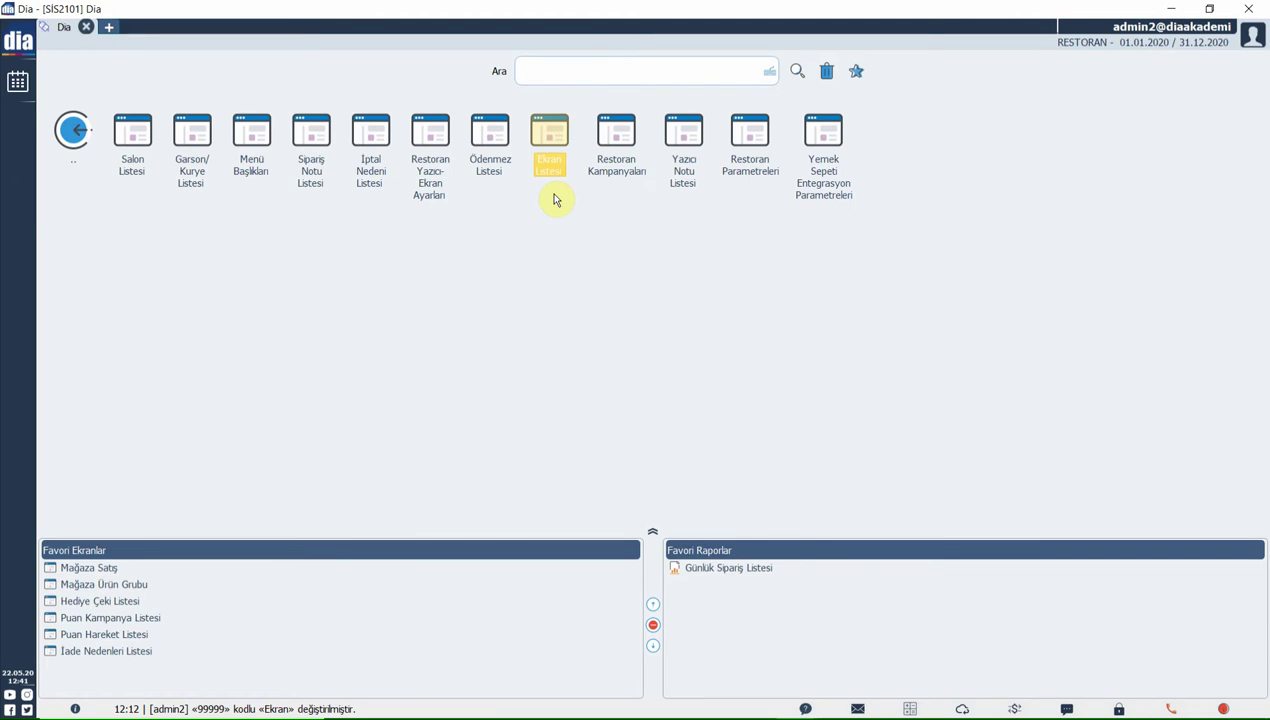
click(551, 133)
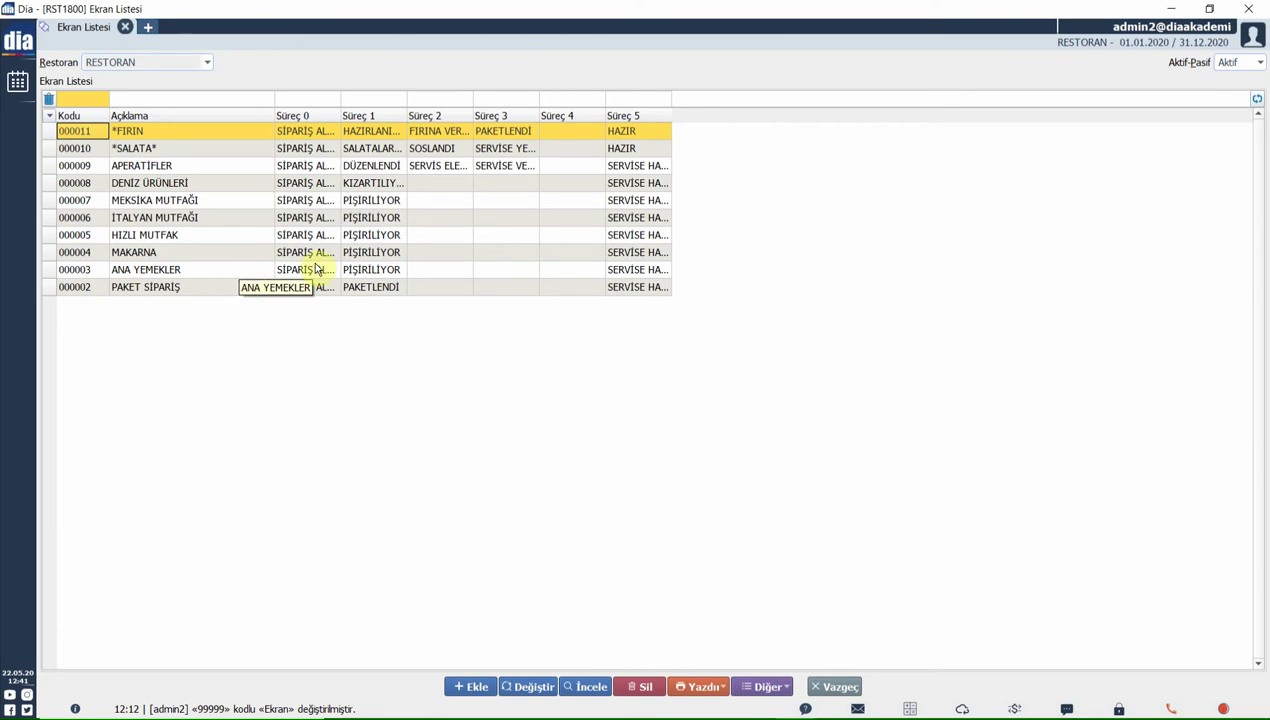
click(242, 290)
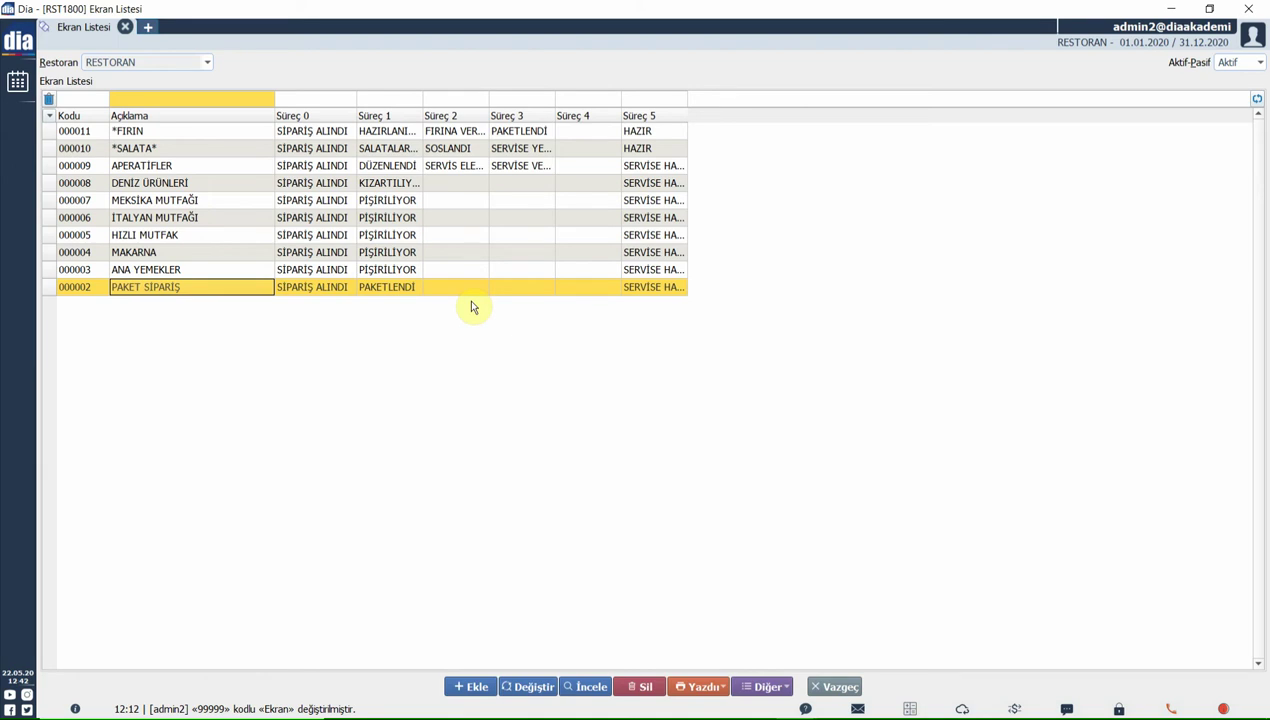
click(474, 687)
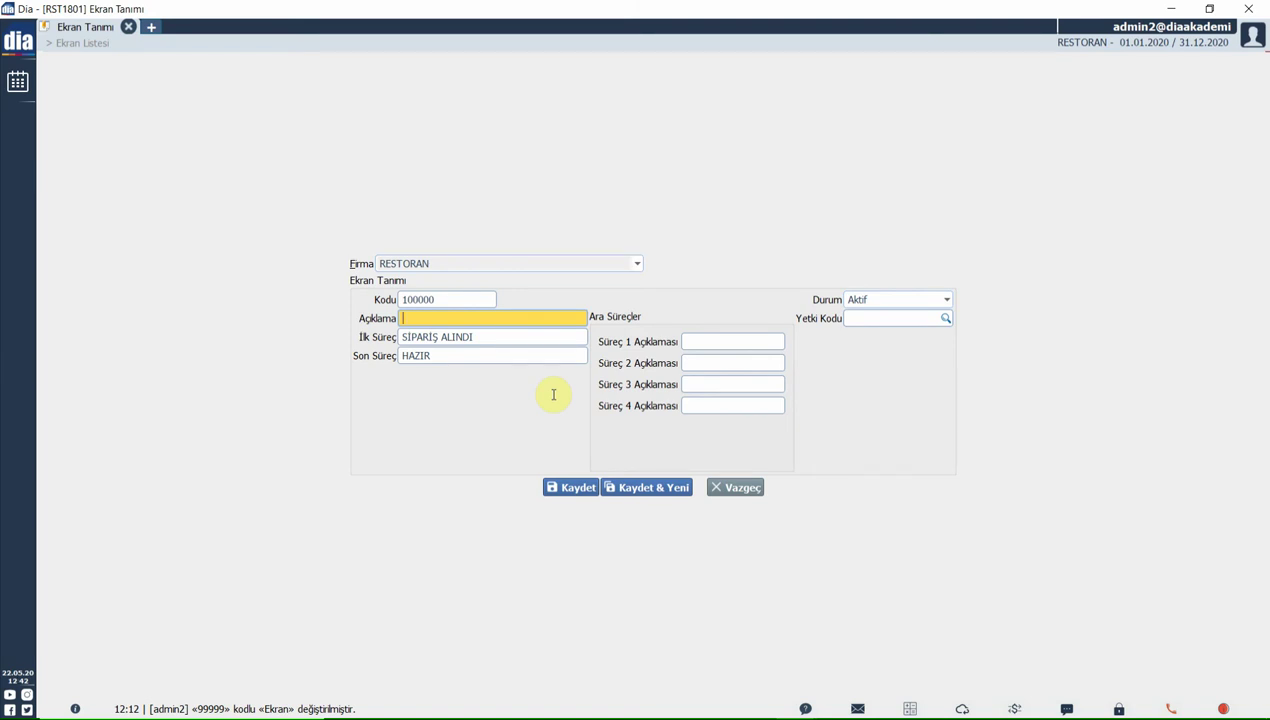
text(PİZZA YAPIMI)
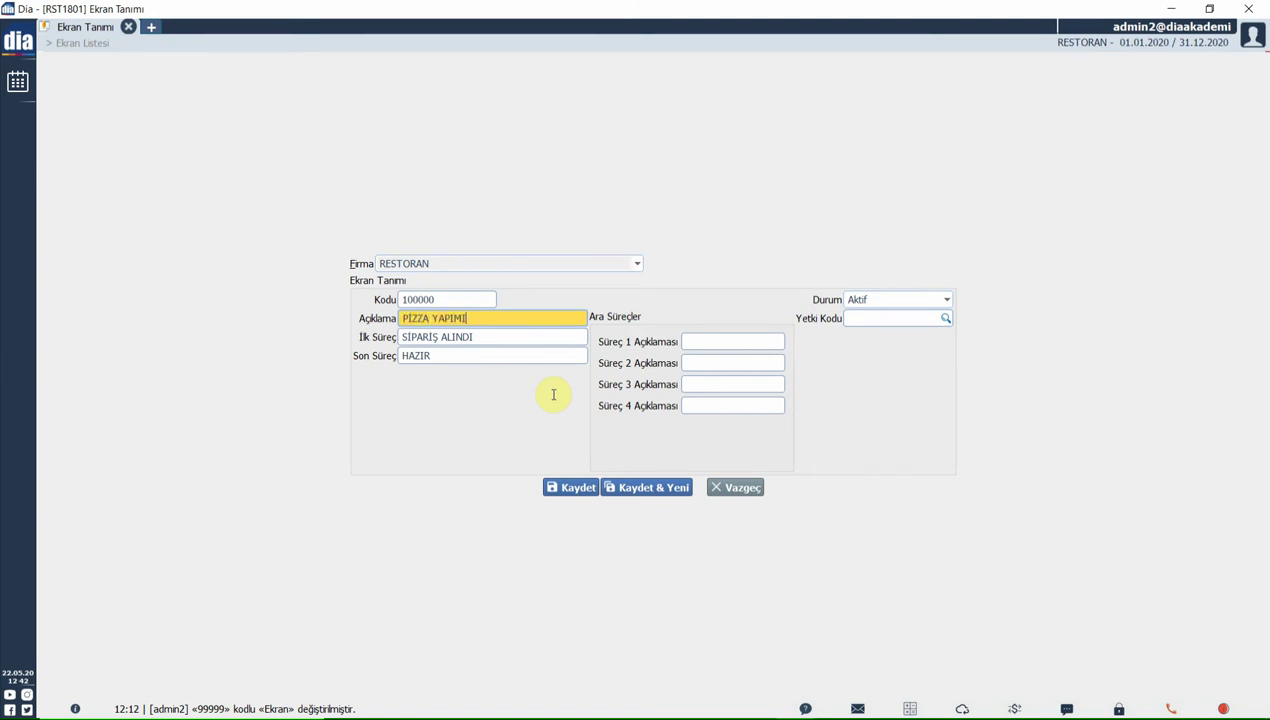
click(491, 336)
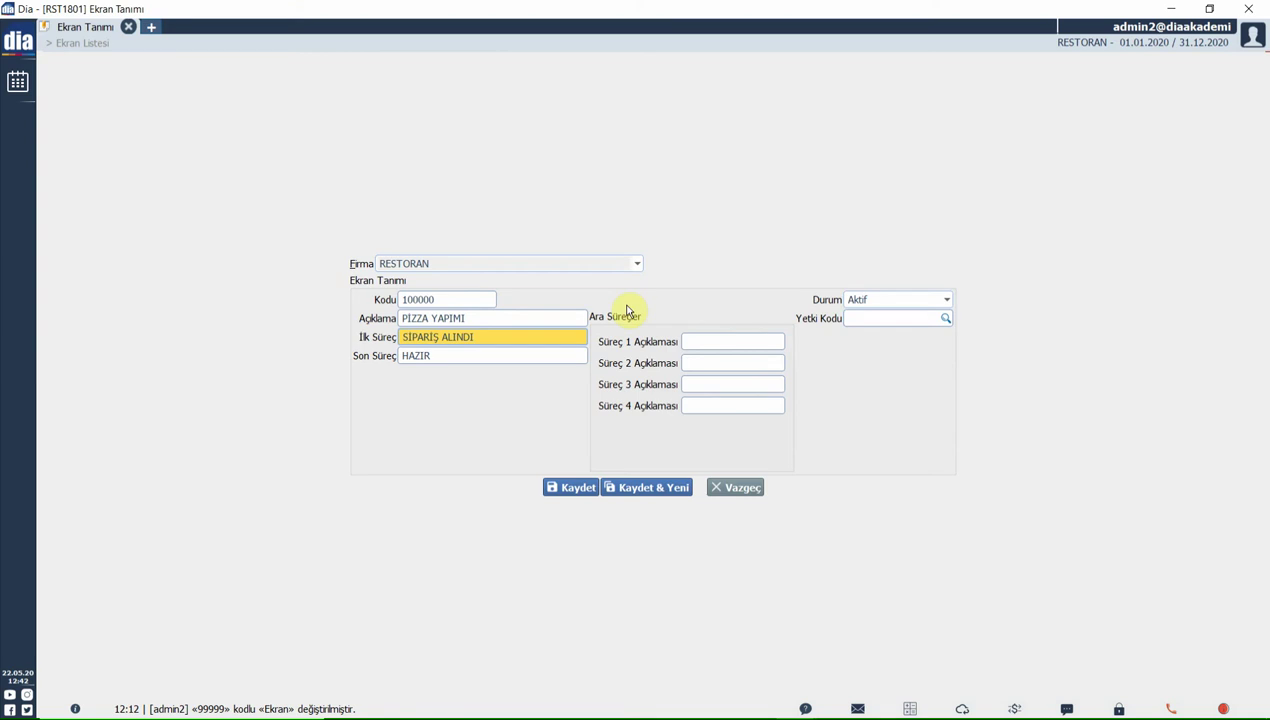
Step: Enter HAMUR HAZIRLAMA, FIRINA VERİLDİ and PAKETLENDİ as descriptions of intermediate processes 1 to 3
click(692, 341)
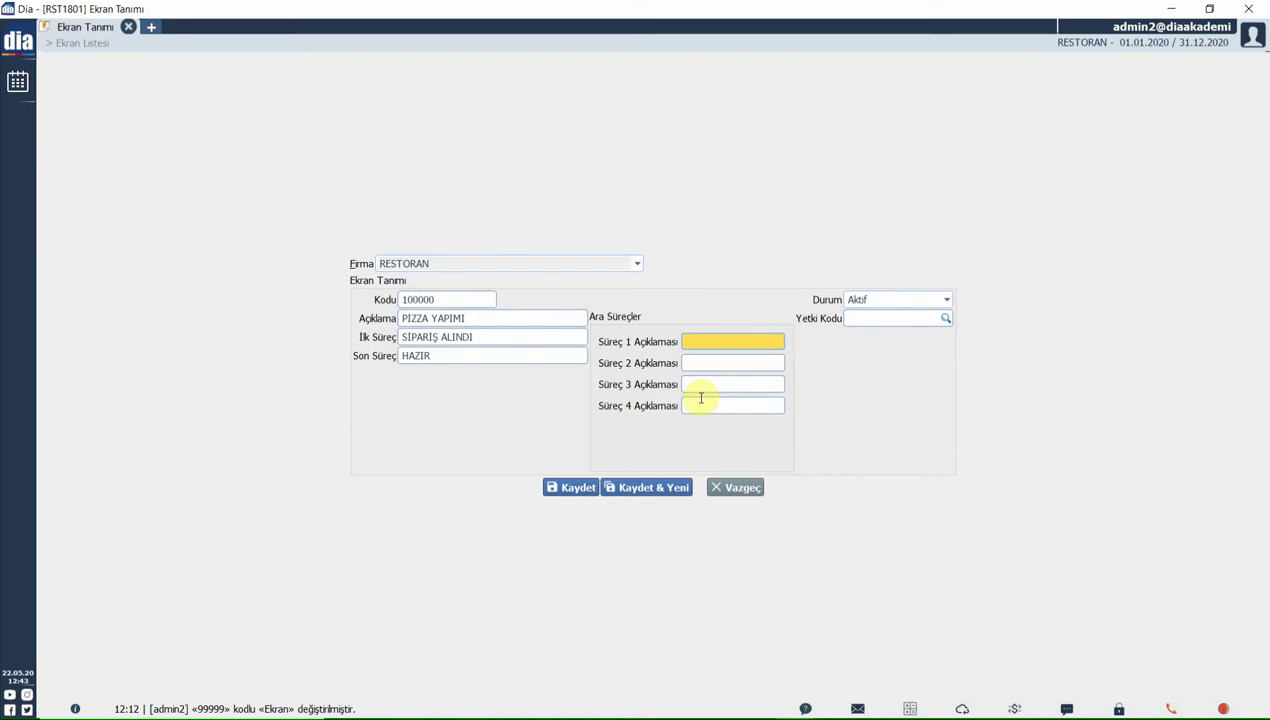
text(HAMUR HAZIRLAMA)
click(702, 363)
text(FIRINA VERİLDİ)
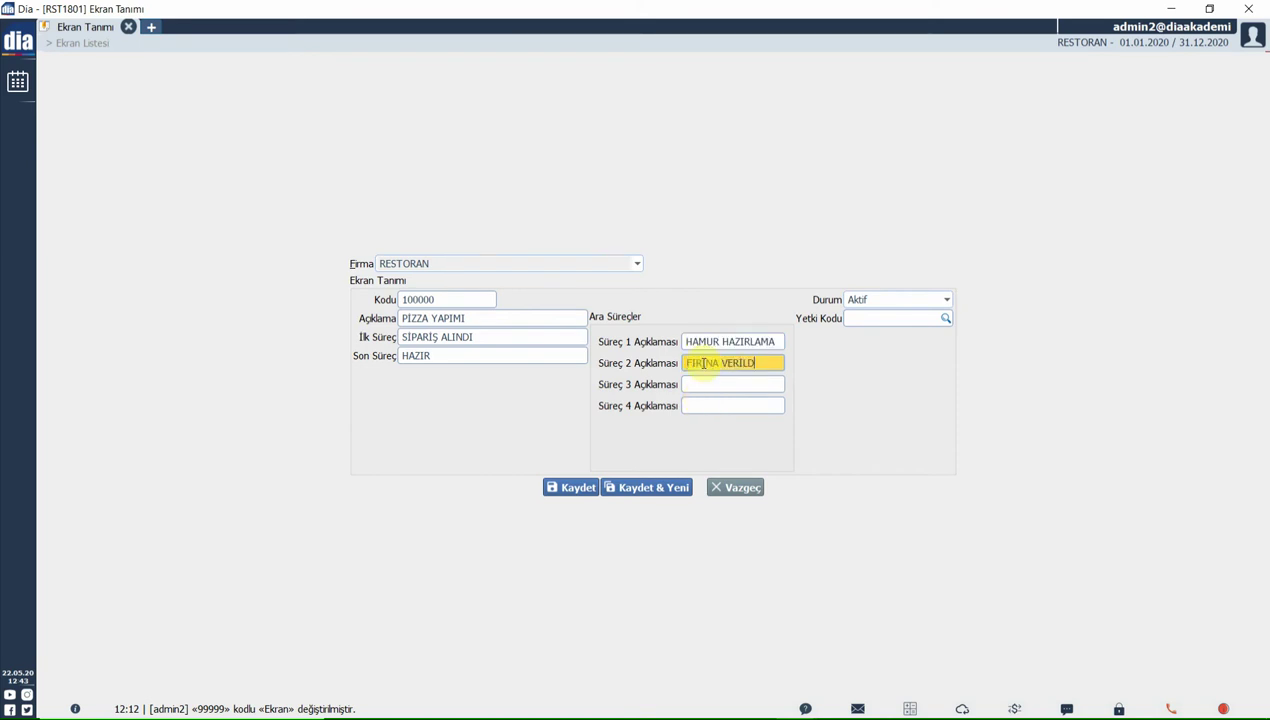
key(Tab)
text(PAKETLENDİ)
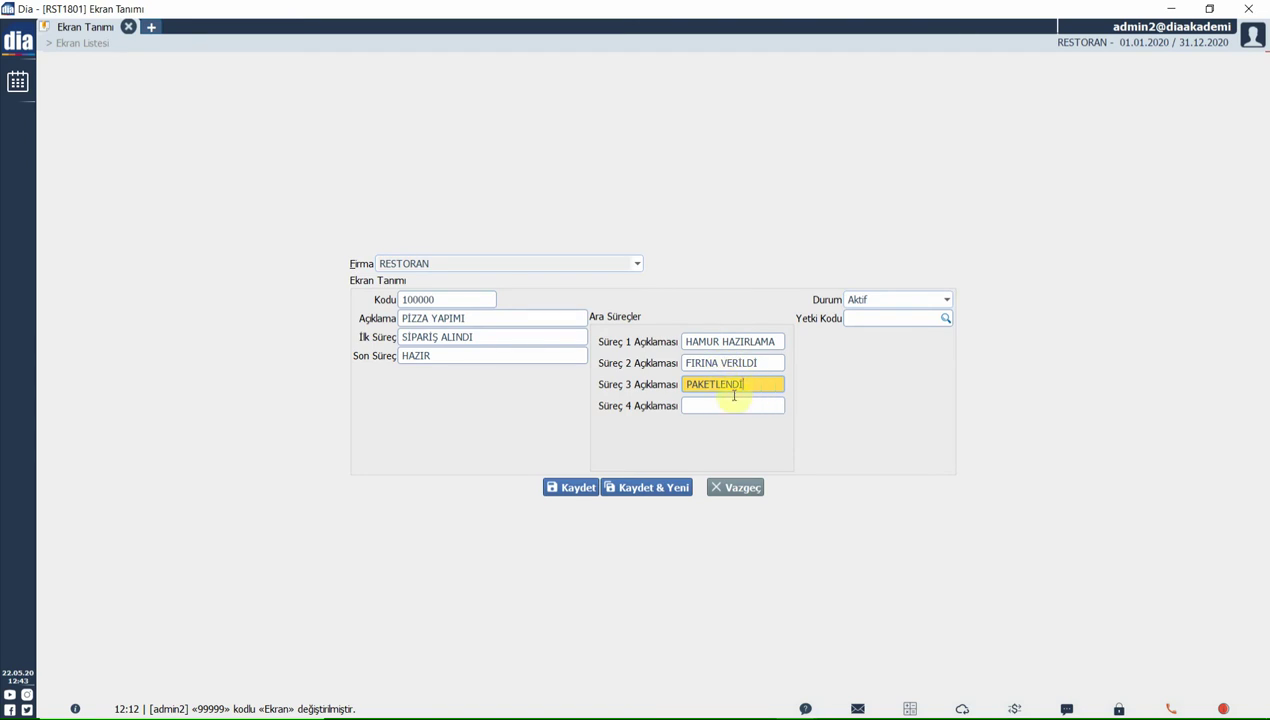
Step: Set the screen's final process (Son Süreç) to TESLİM EDİLEBİLİR
click(485, 352)
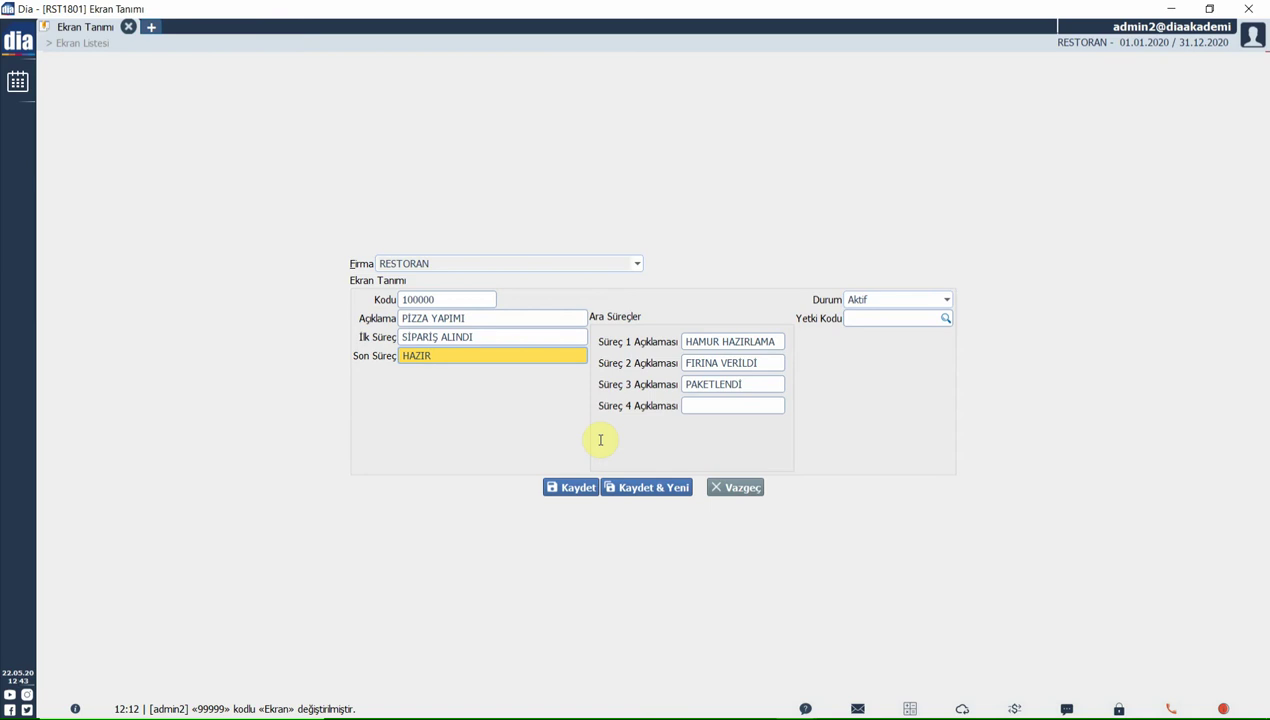
double_click(413, 352)
text(TESLIM EDILEBILIR)
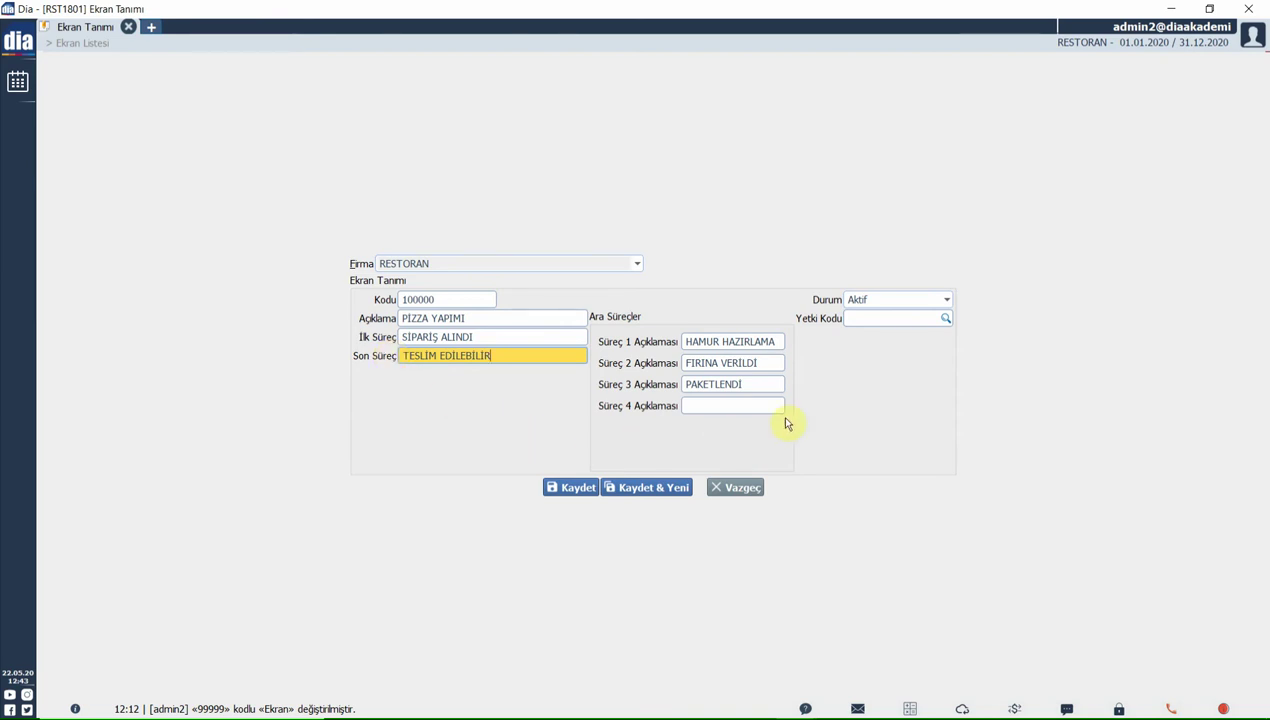
Step: Set the screen's Durum to Pasif, save the definition and leave the screen list
click(856, 304)
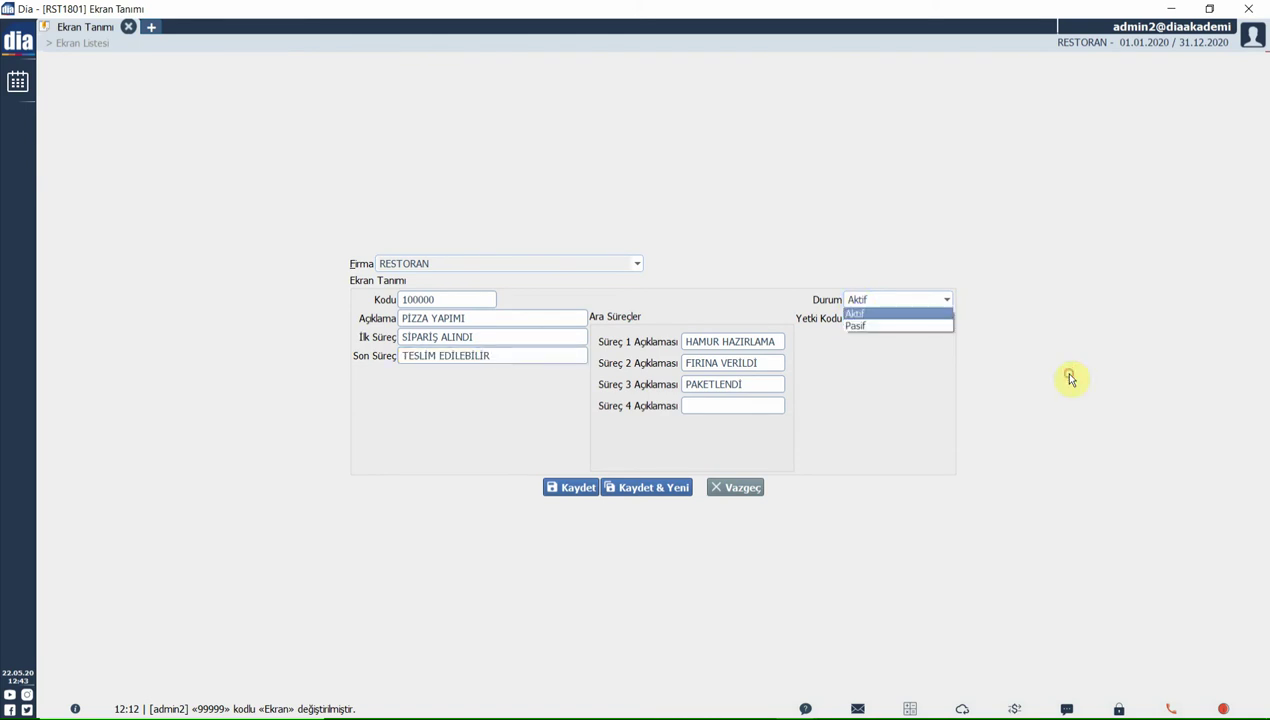
click(857, 326)
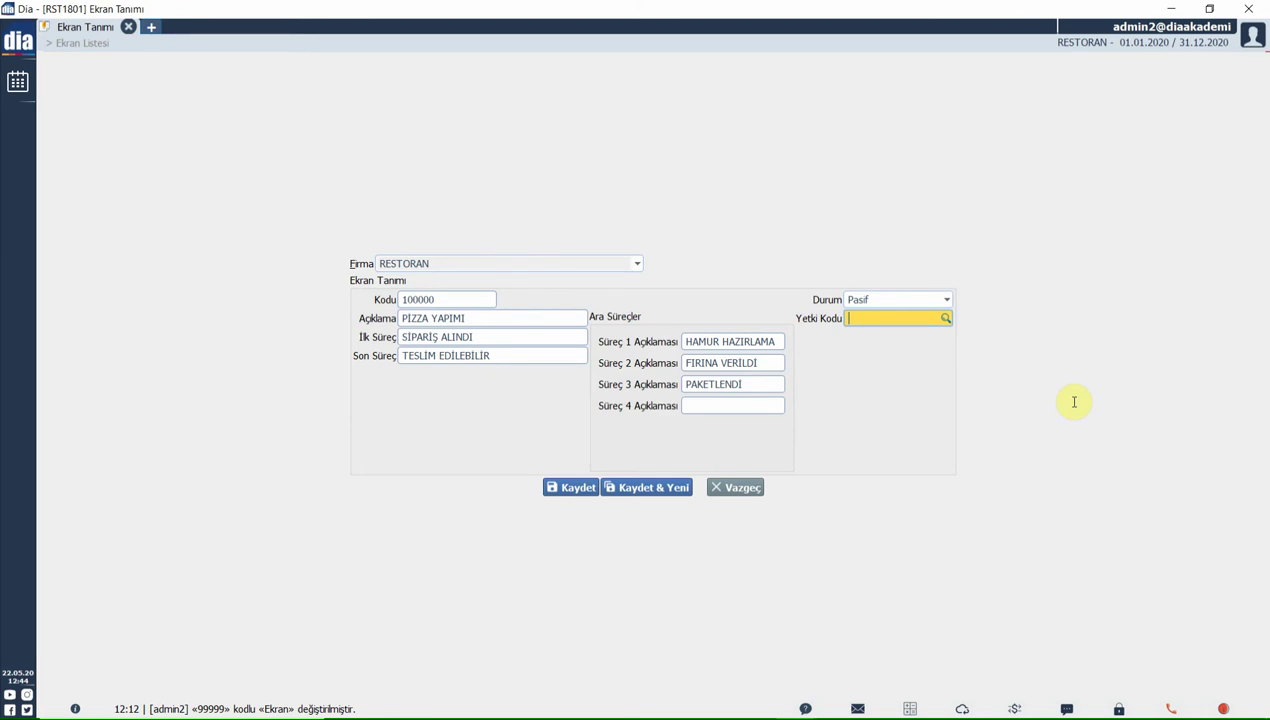
click(568, 487)
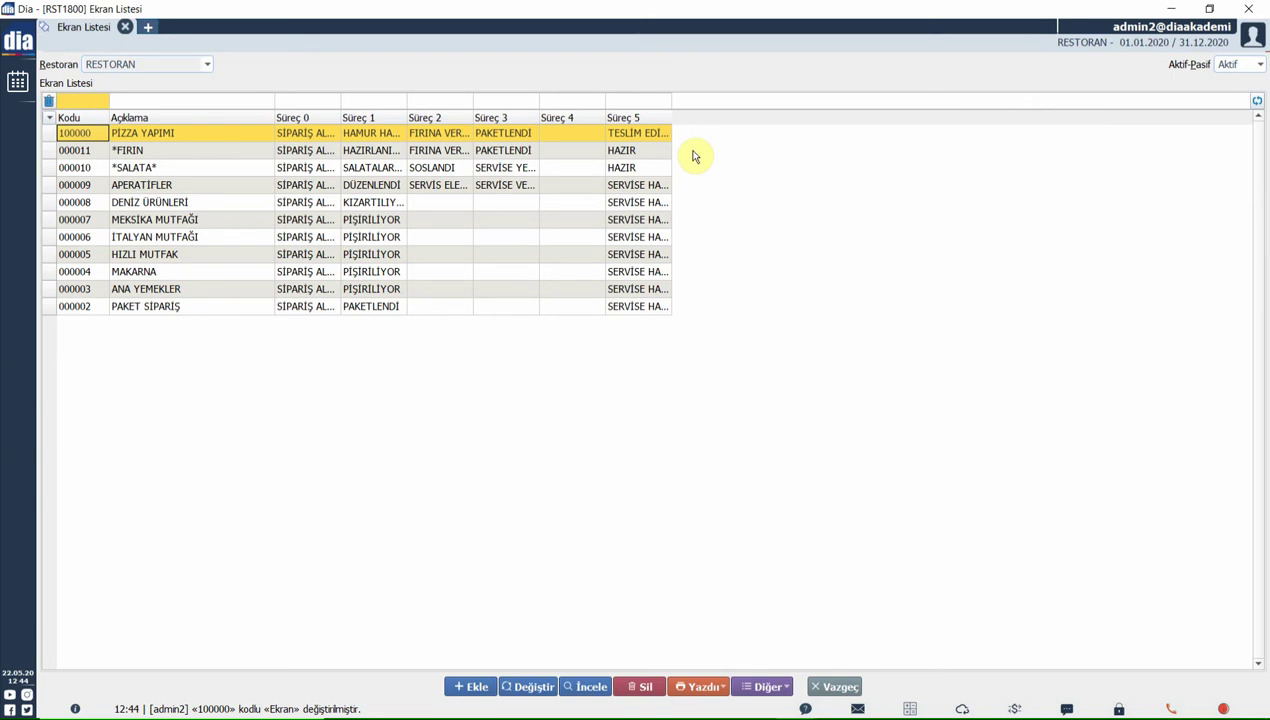
click(824, 692)
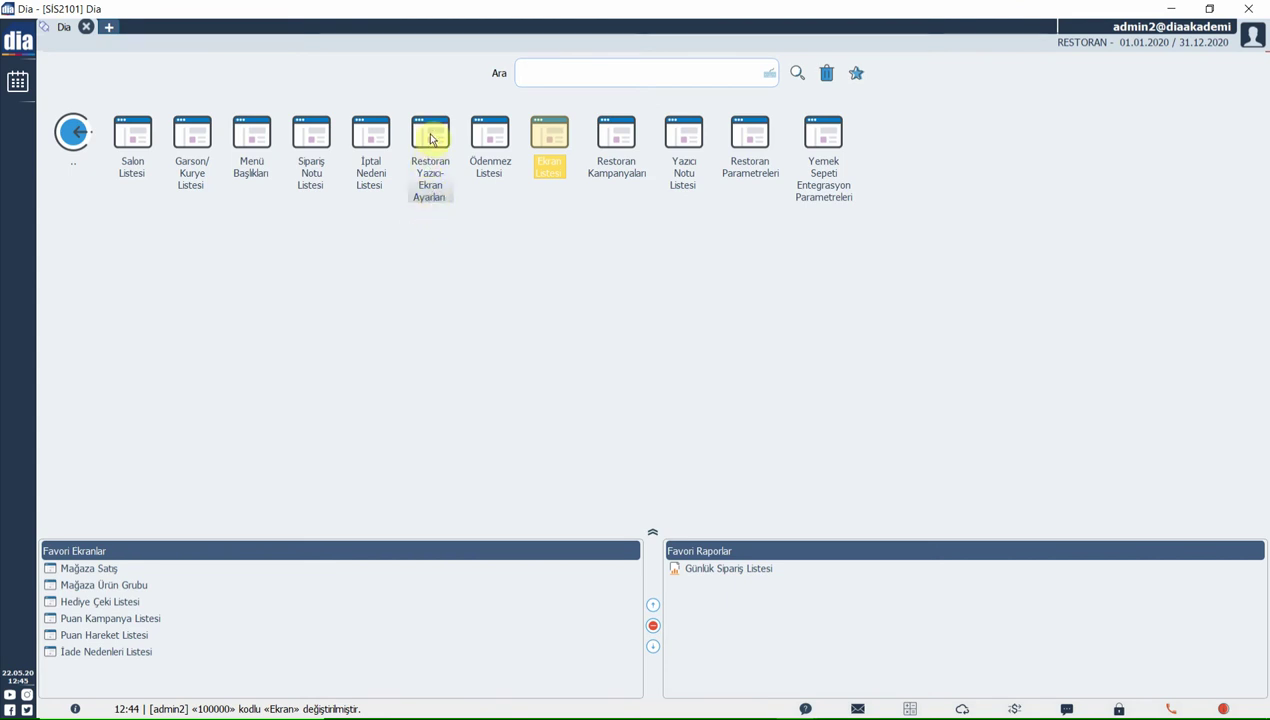
Step: Add a rule in Restoran Yazıcı-Ekran Ayarları for order types Masa, Self Servis, Paket and Ödenmez, and widen the Sipariş Türü column
click(430, 138)
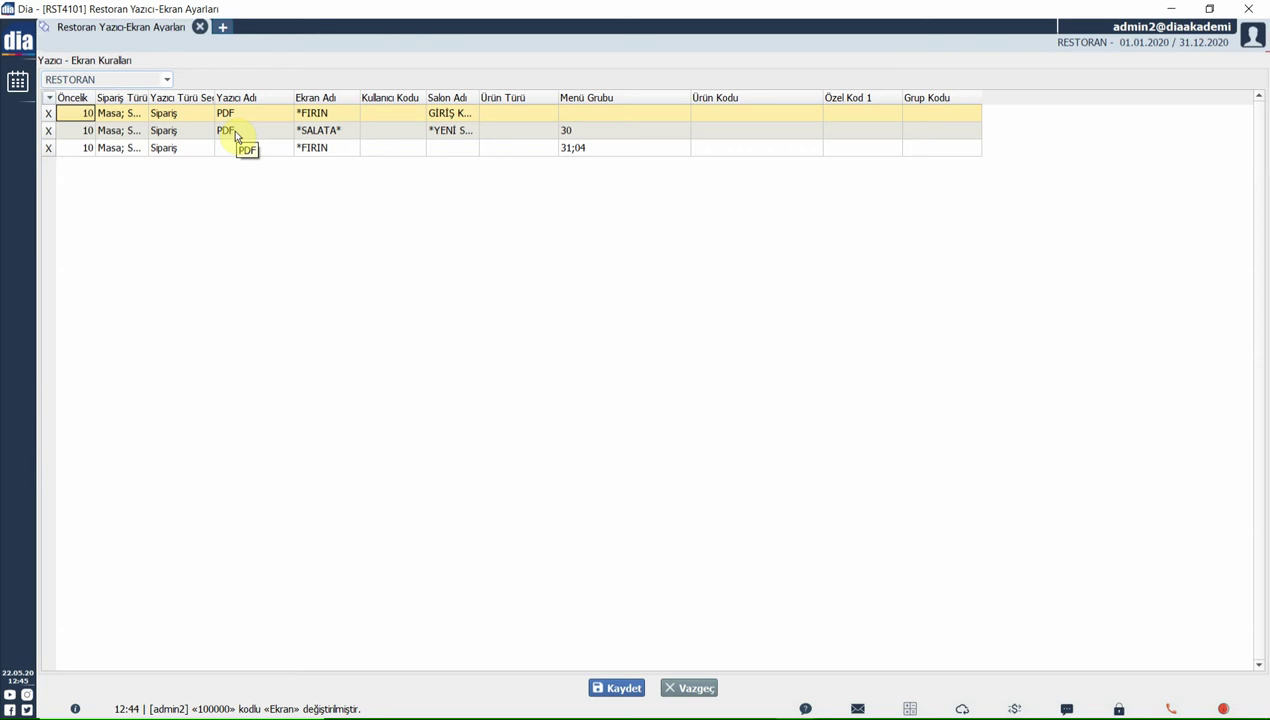
click(195, 148)
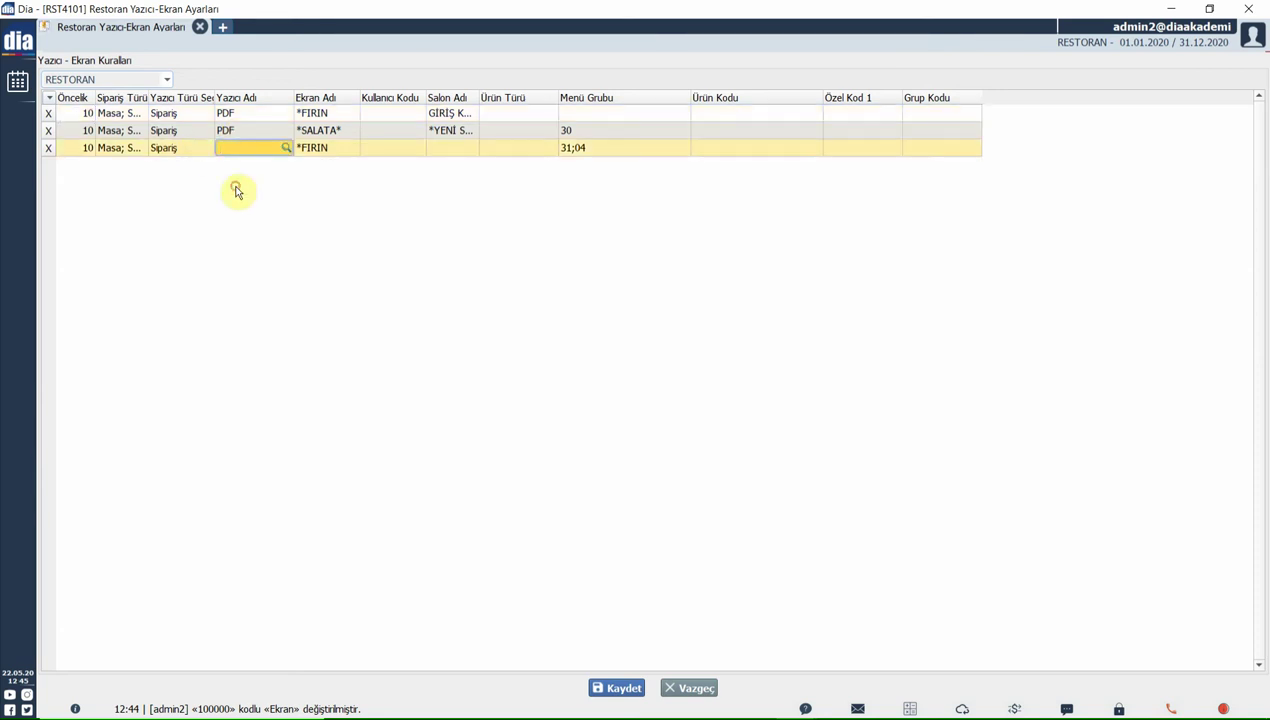
key(Down)
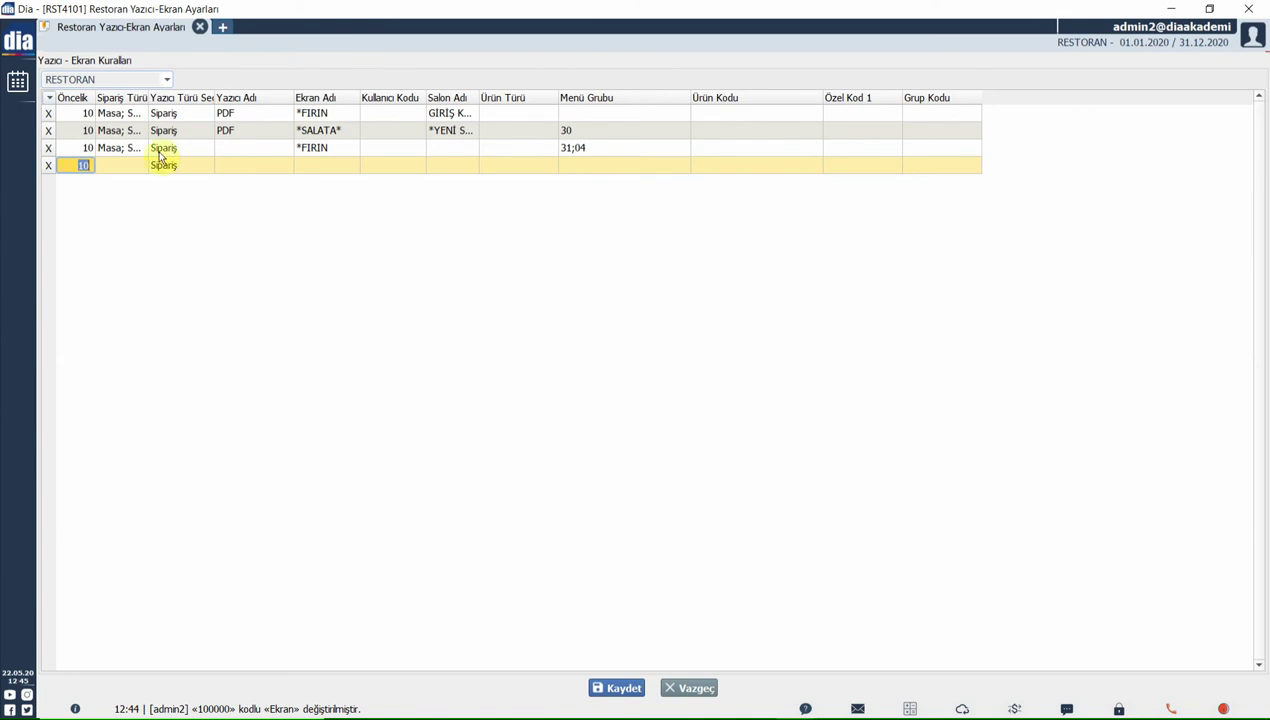
key(Tab)
click(105, 192)
click(104, 204)
click(104, 216)
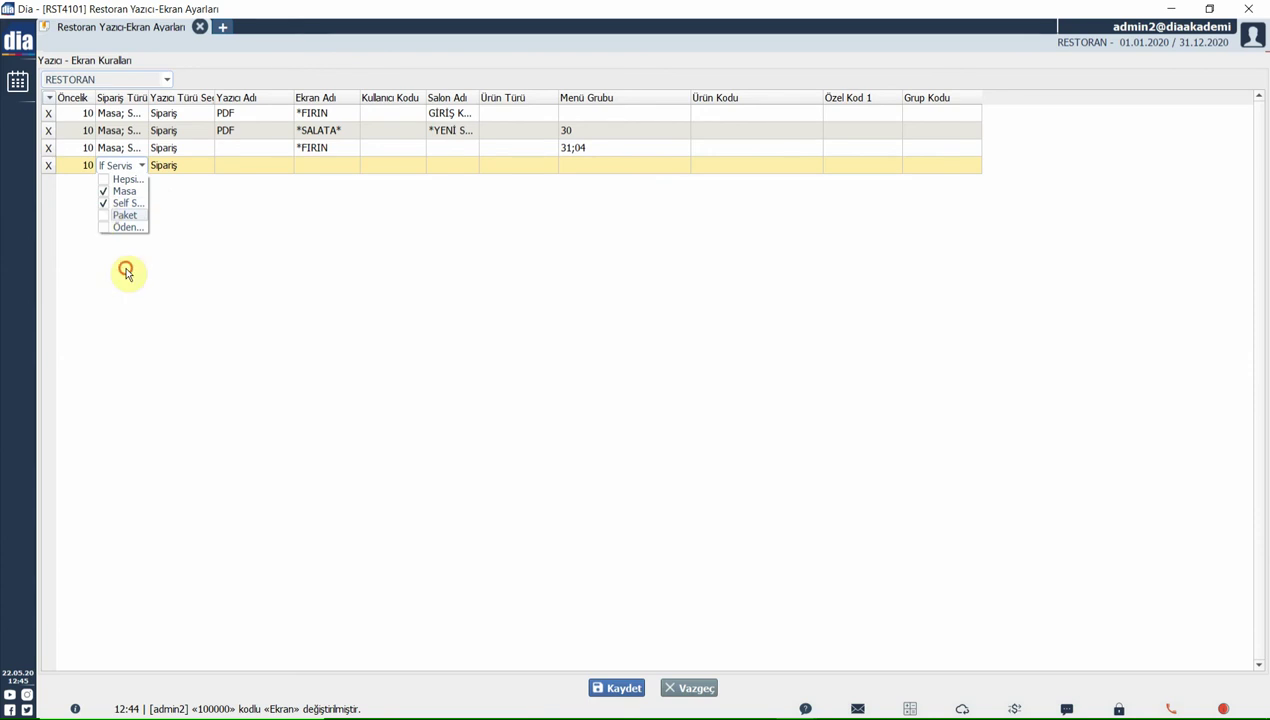
click(104, 228)
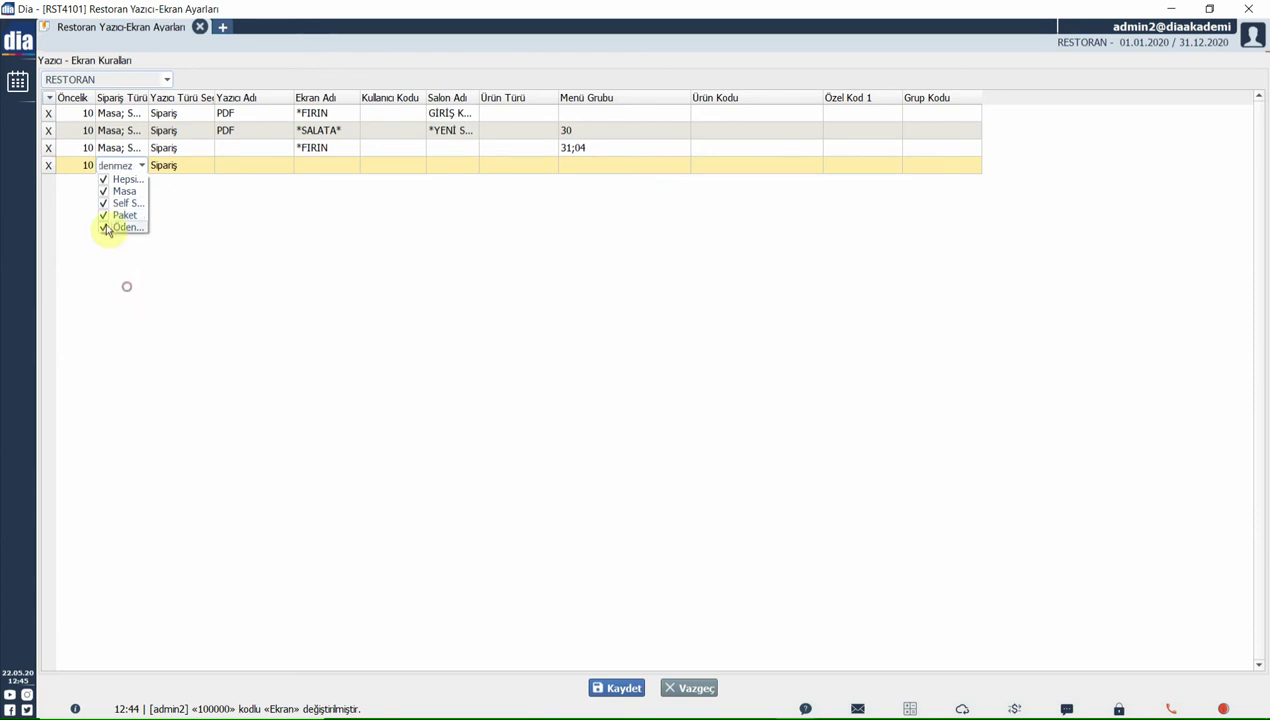
drag(148, 97, 210, 104)
Step: Assign the PİZZA YAPIMI screen to the new rule and widen the Ekran Adı column to fit its name
click(224, 165)
click(405, 165)
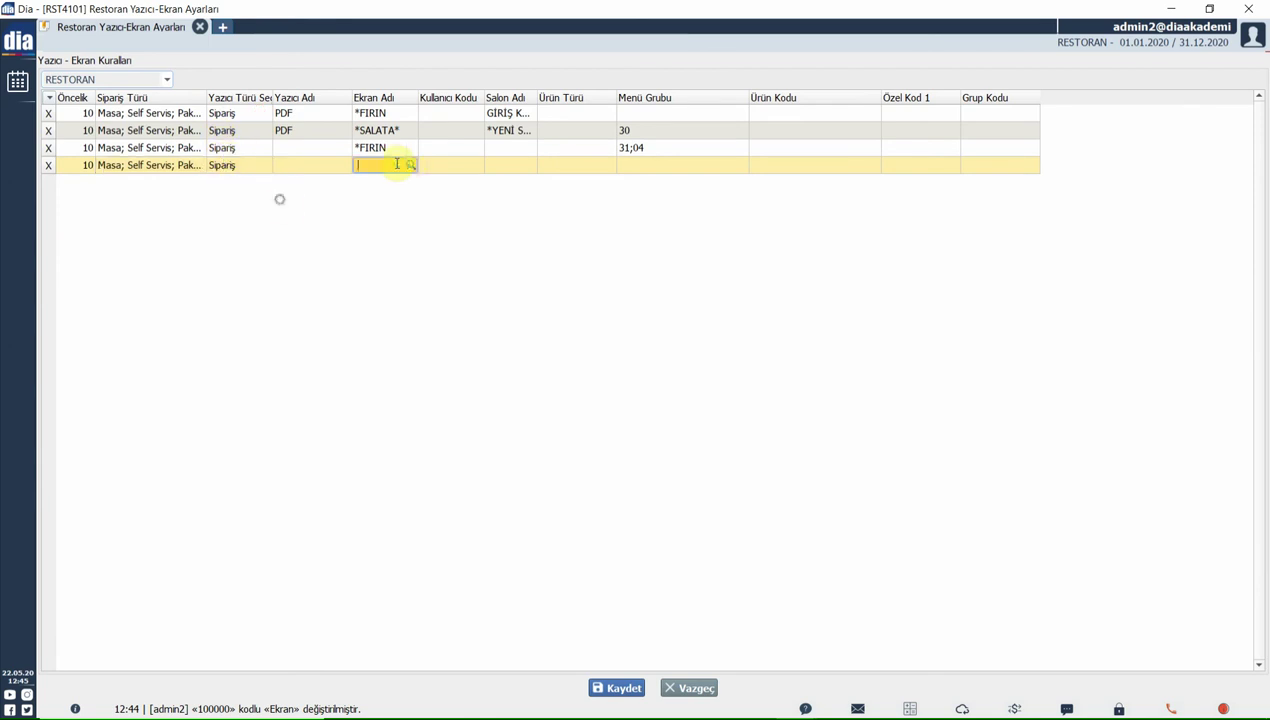
click(410, 165)
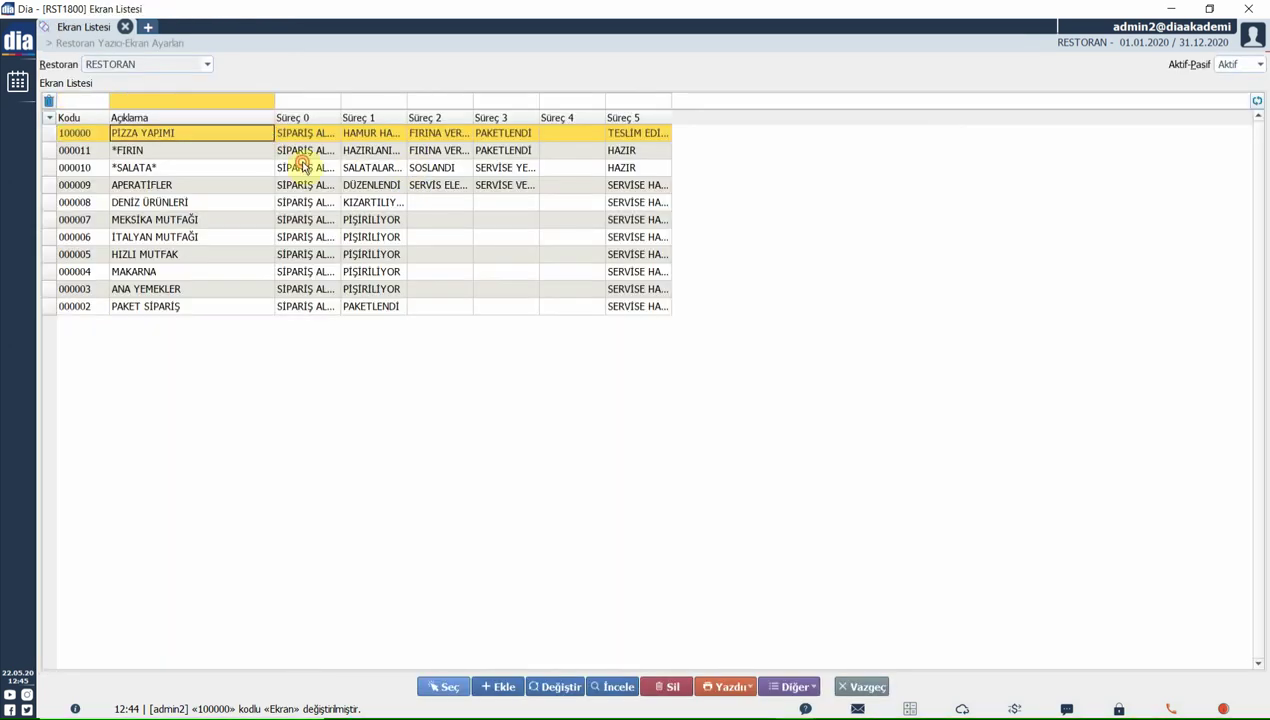
key(Return)
click(360, 167)
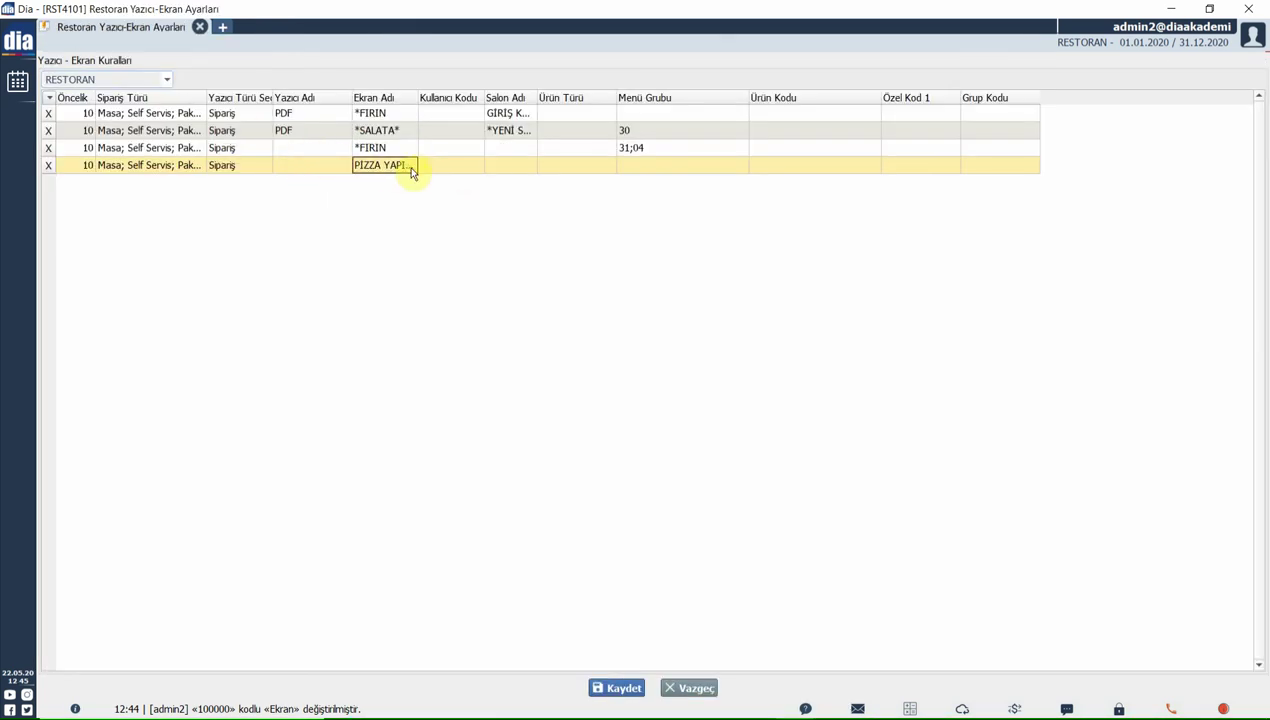
mouse_move(418, 97)
mouse_down()
mouse_move(462, 99)
mouse_move(436, 99)
mouse_up()
Step: Review the Ürün Türü options and the remaining product criteria fields of the new rule
click(558, 166)
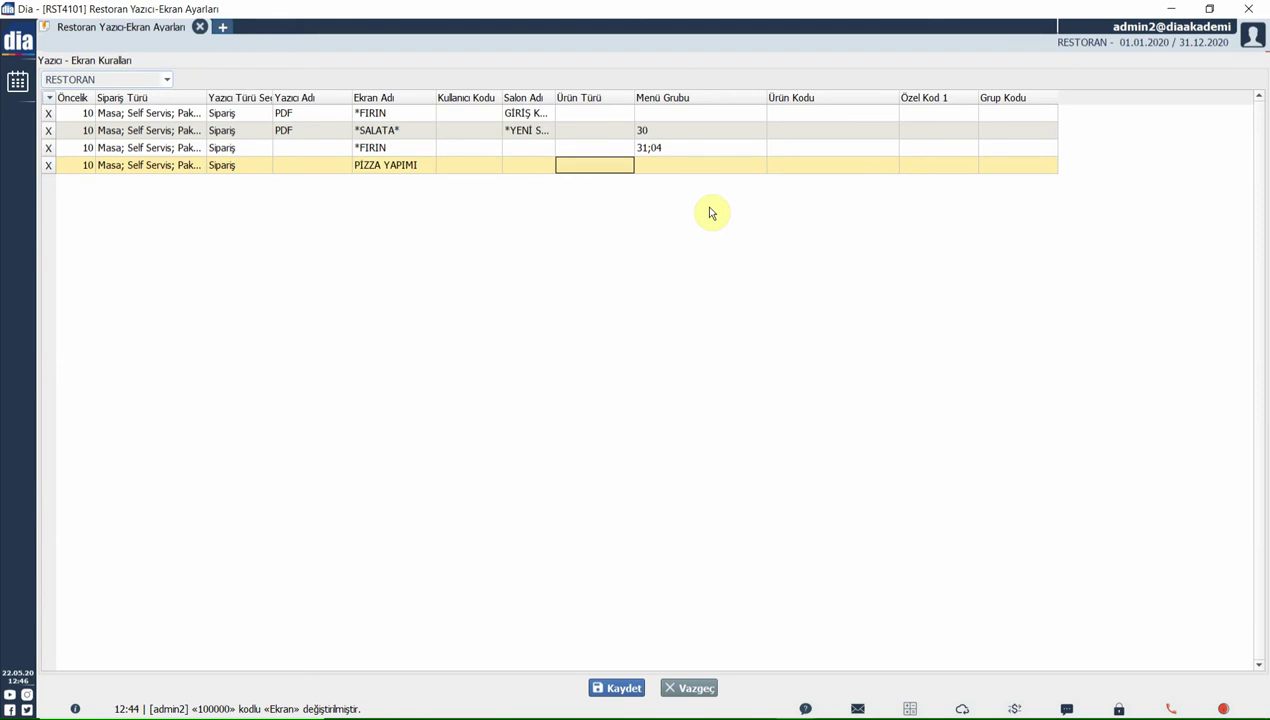
click(590, 165)
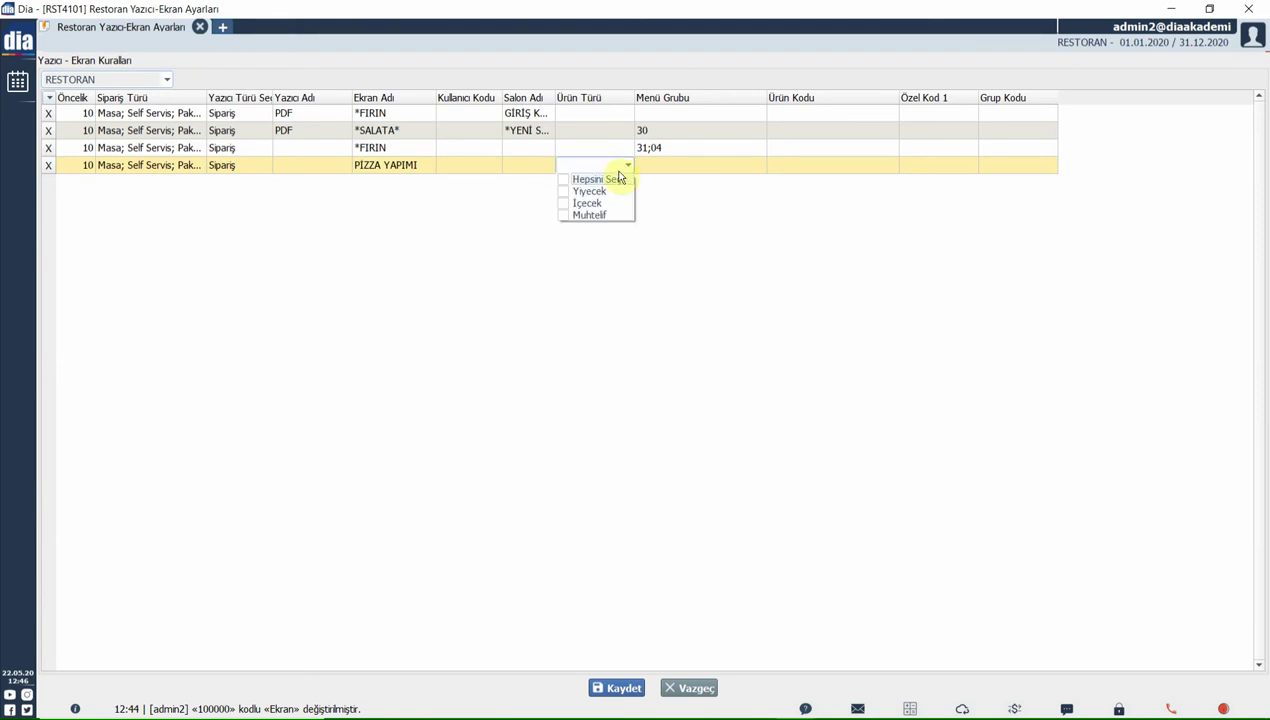
key(Tab)
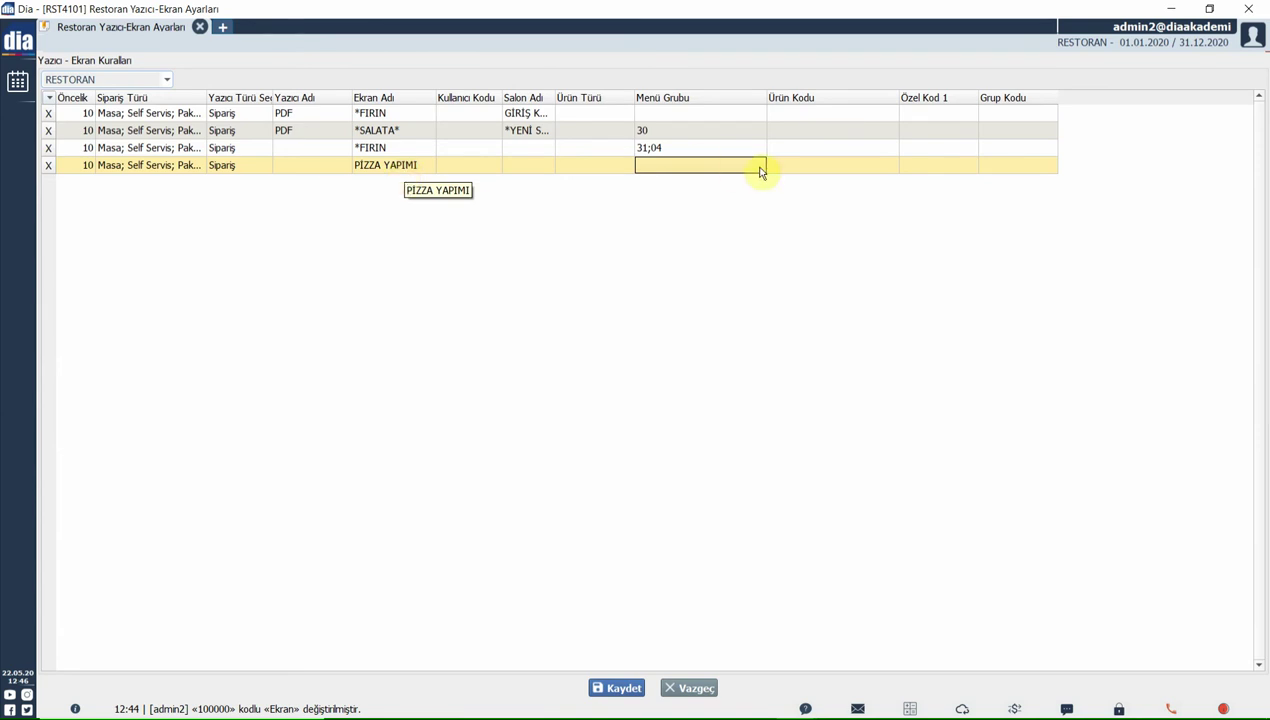
key(Tab)
key(Tab)
click(1020, 167)
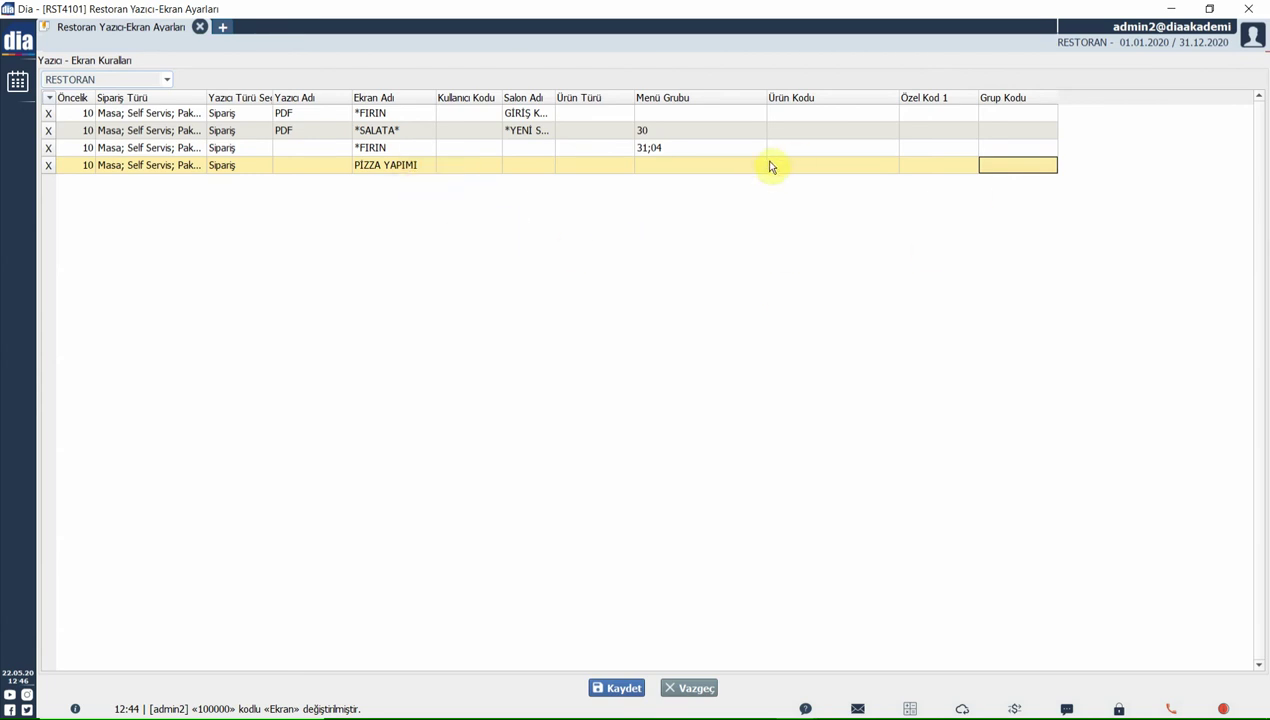
Step: Look up PİZZA among the menu headings and assign group 05 PİZZALAR as the new rule's Menü Grubu
click(725, 167)
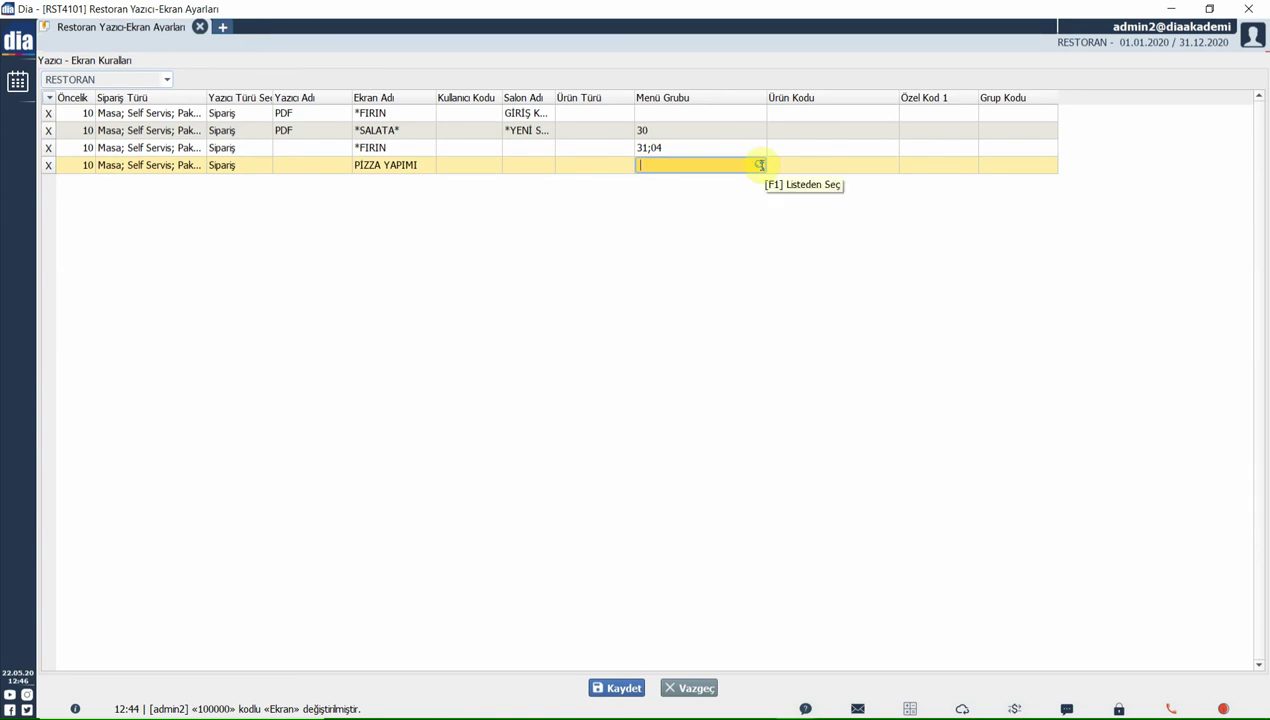
key(F1)
text(PIZZA)
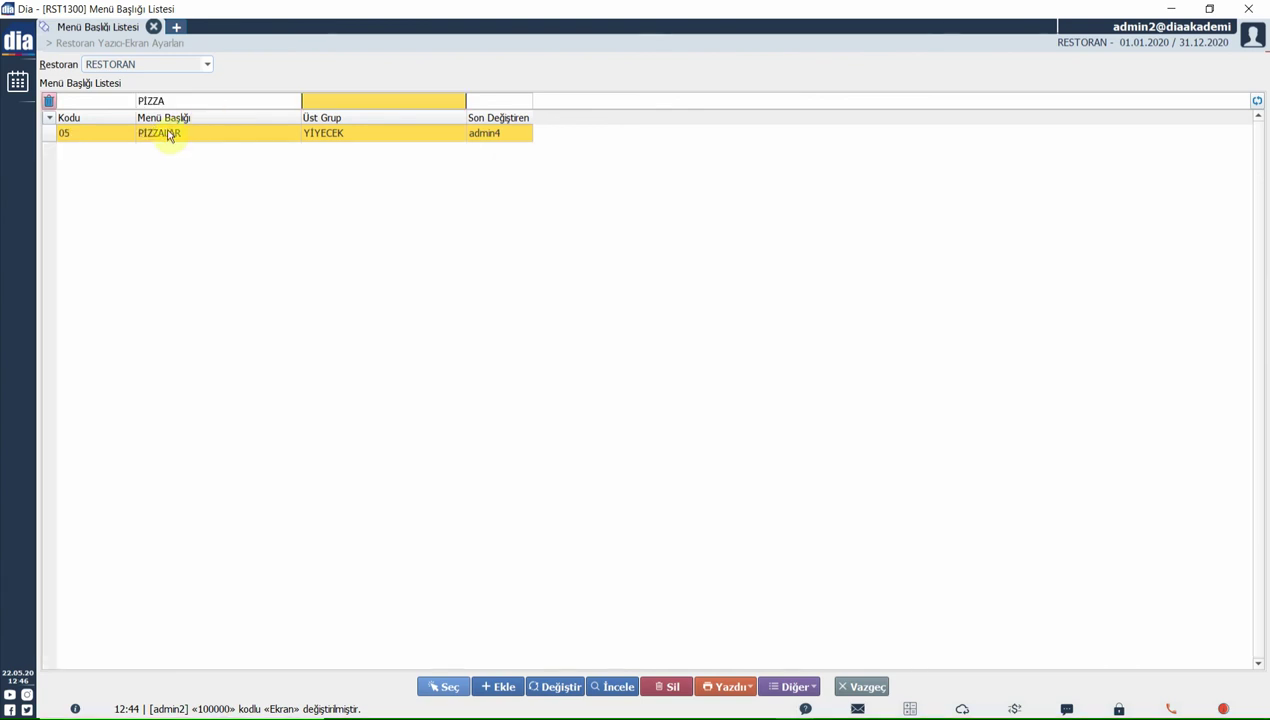
click(208, 174)
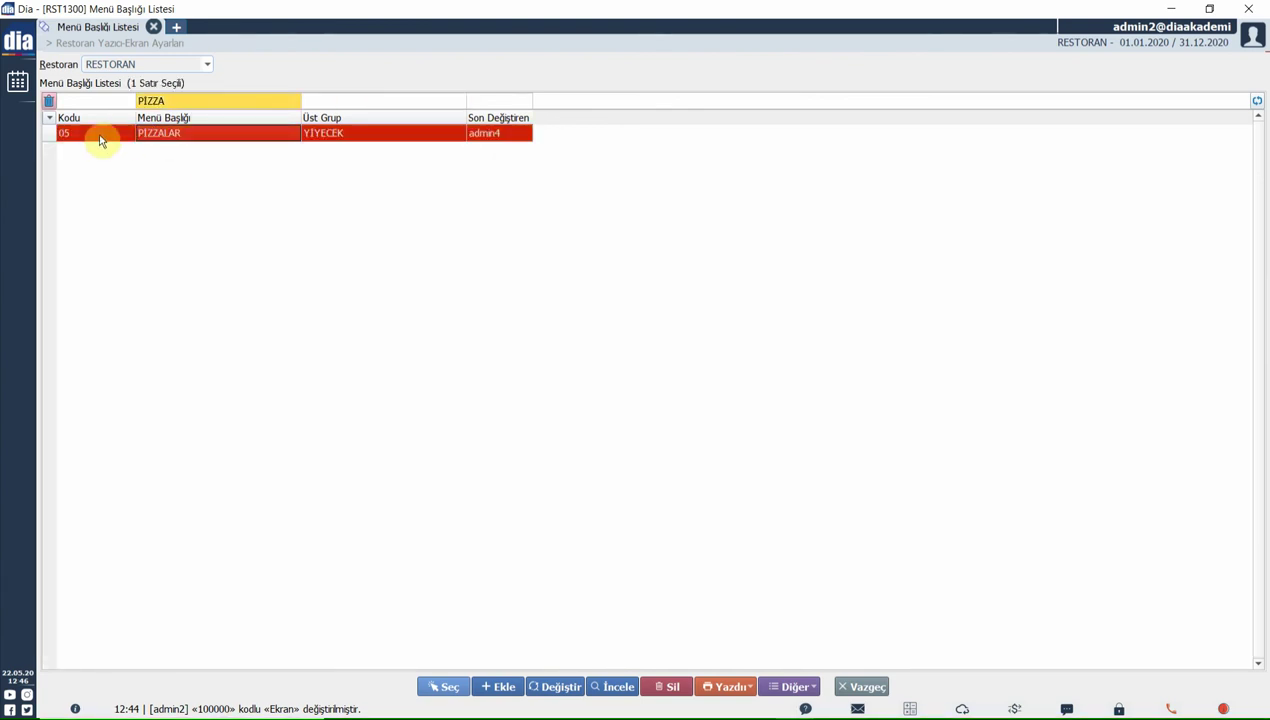
click(57, 176)
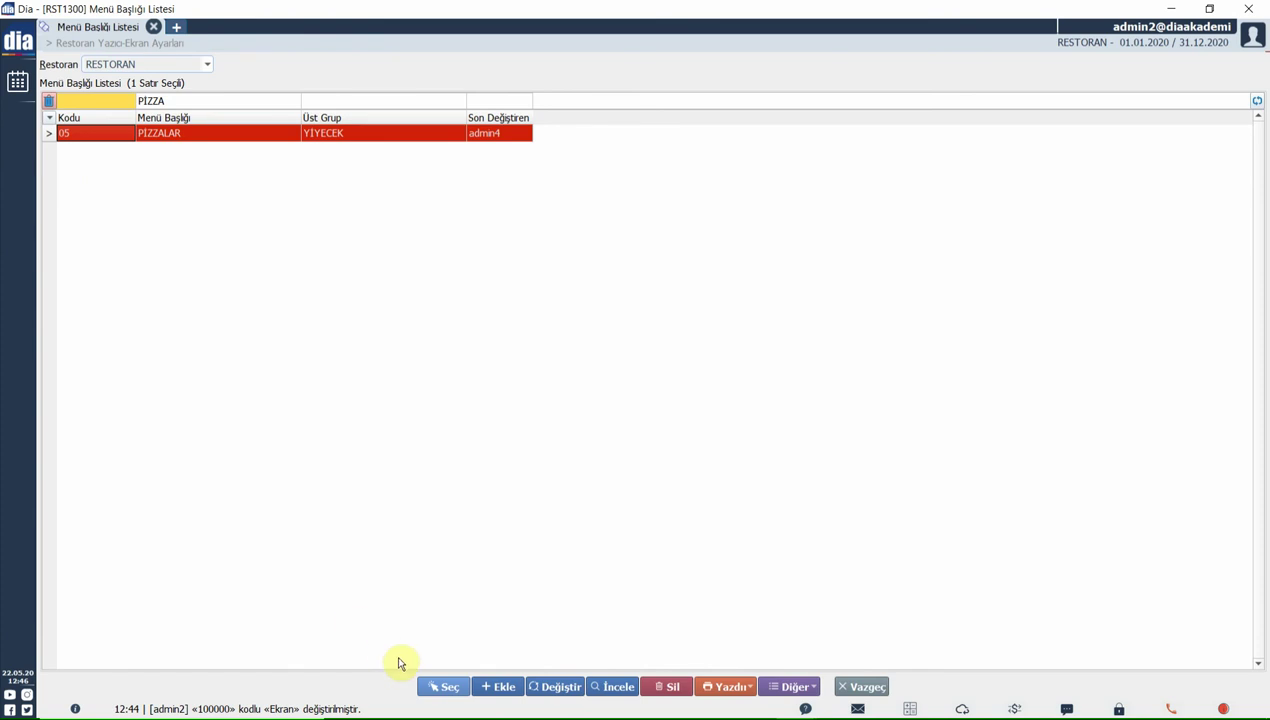
click(430, 685)
click(706, 164)
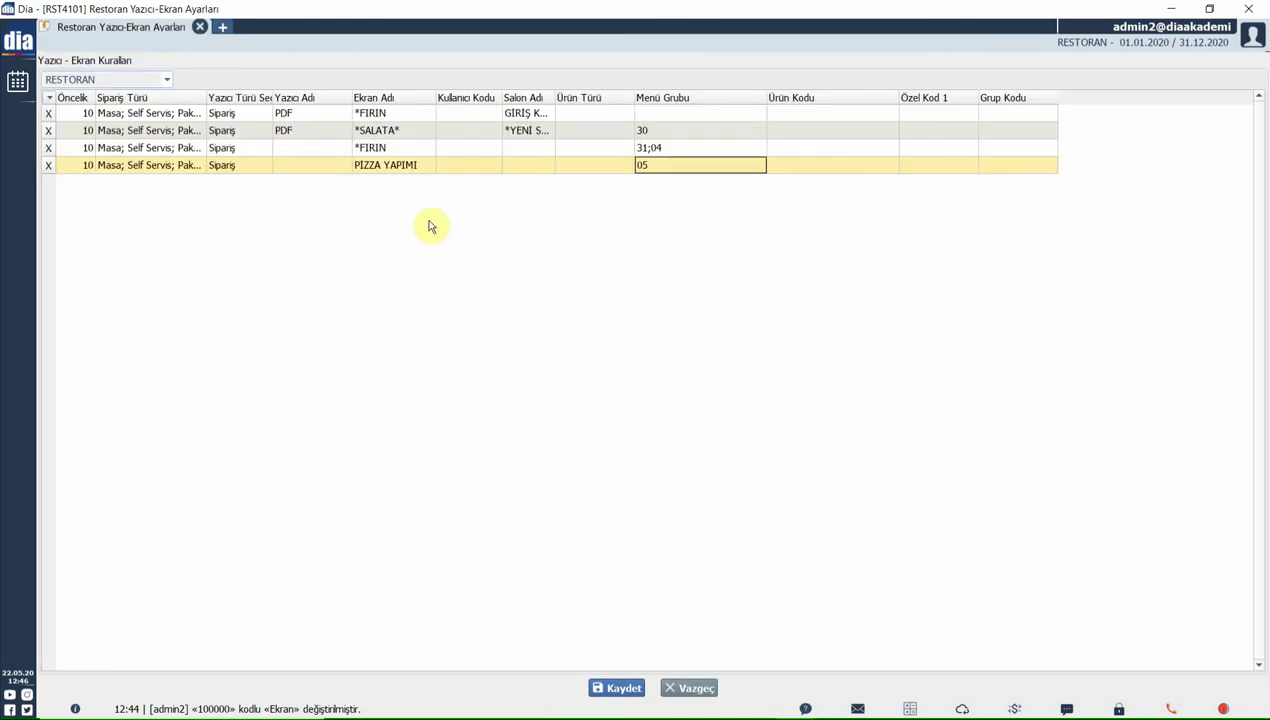
Step: Save the printer-screen rules and go back from the parameters to the restaurant module's main screen
click(405, 167)
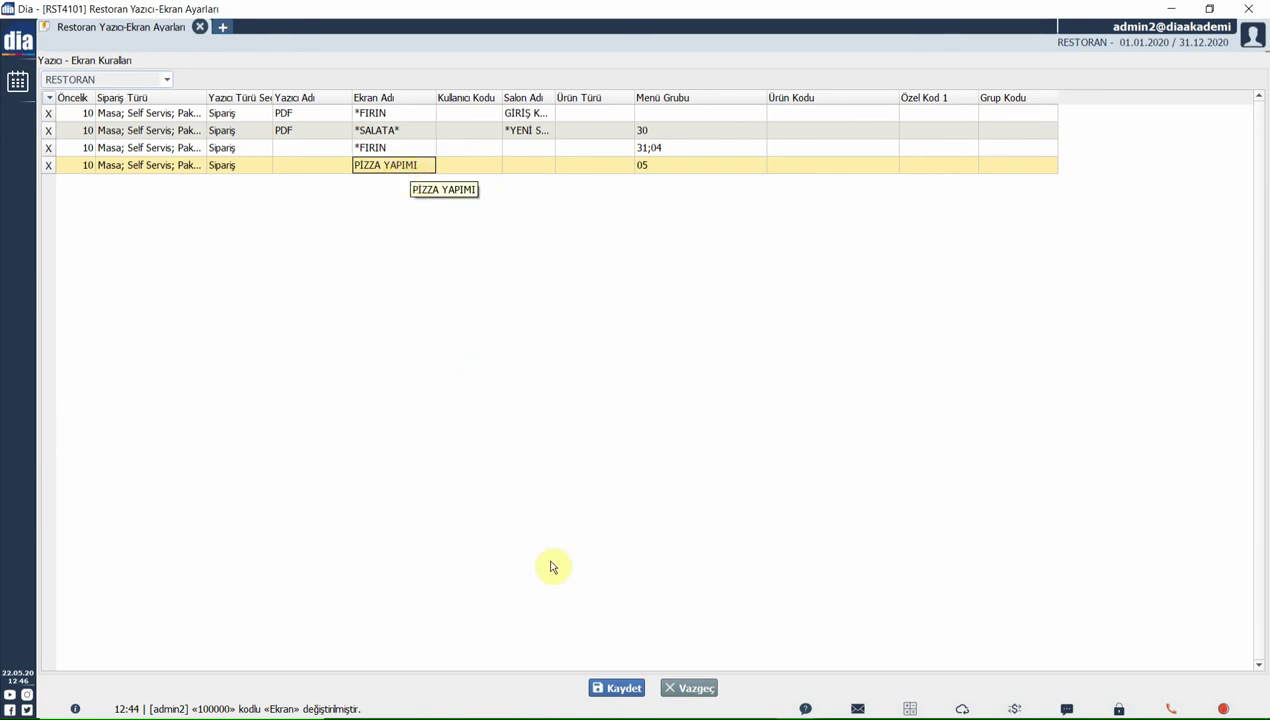
click(606, 688)
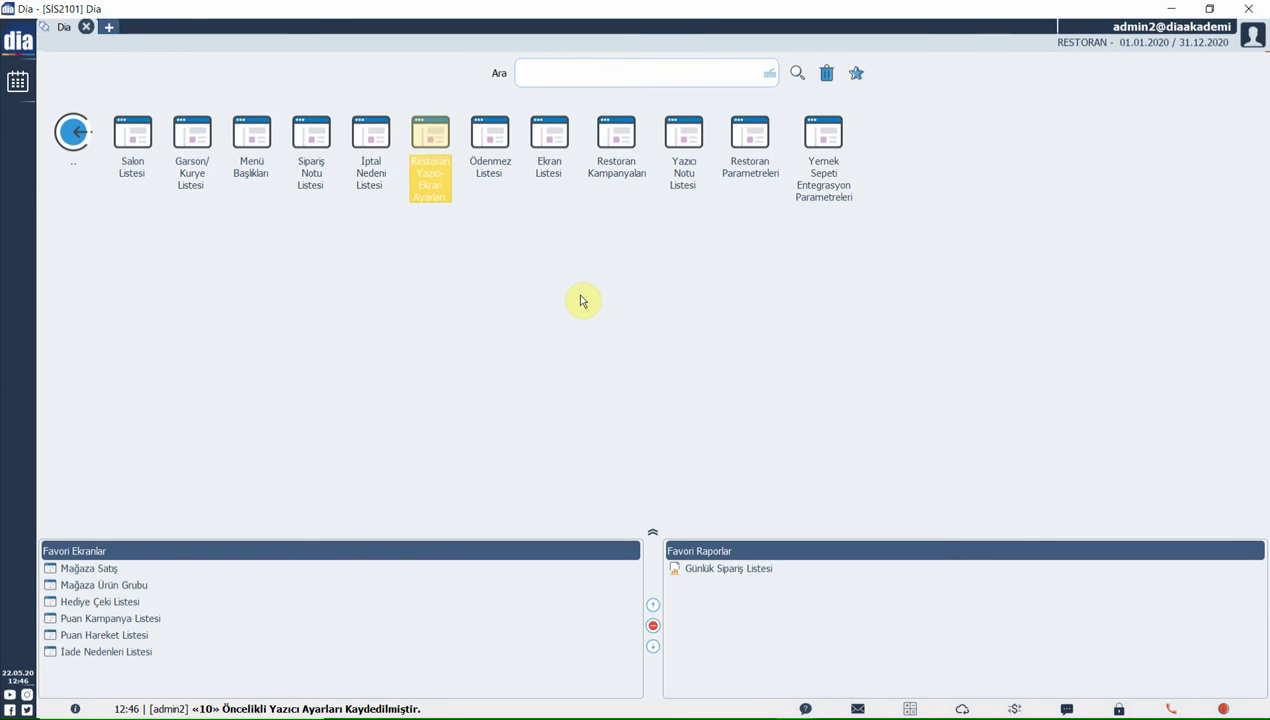
click(82, 155)
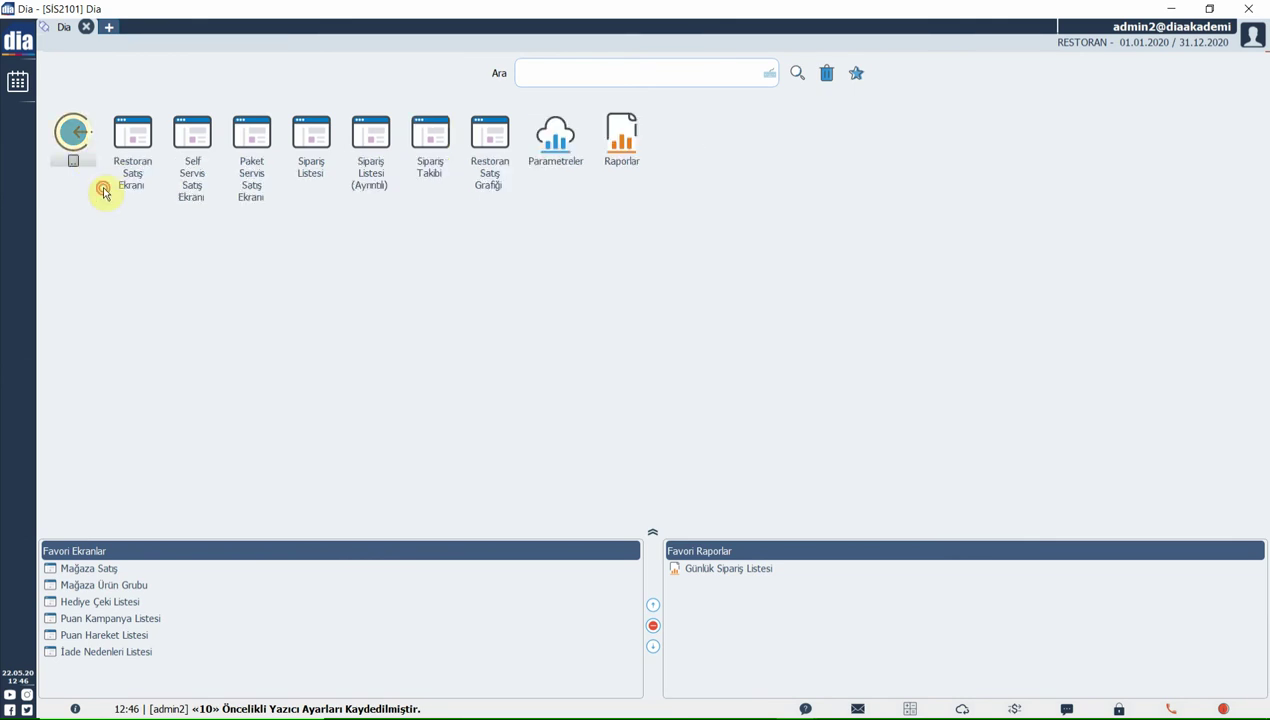
Step: Open table A13 of GİRİŞ KAT RESTAURANT in the Restoran Satış Ekranı and dismiss its Masa Bilgisi dialog
click(137, 149)
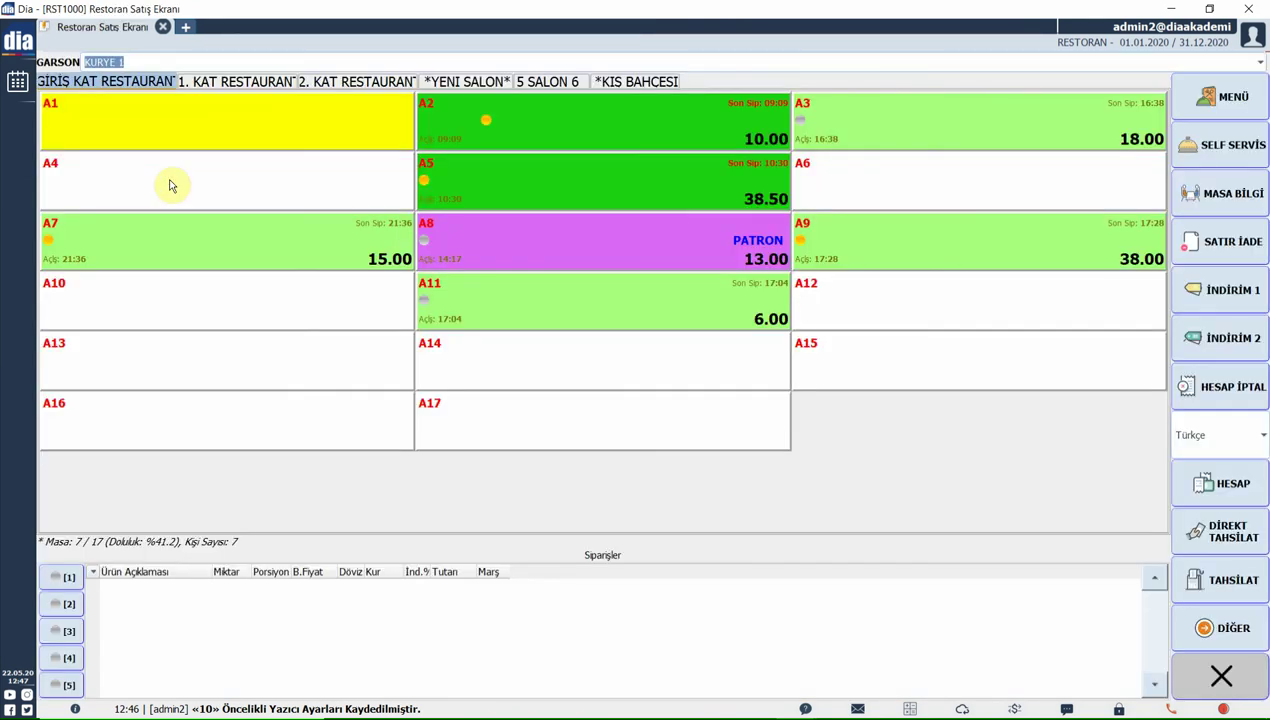
click(198, 370)
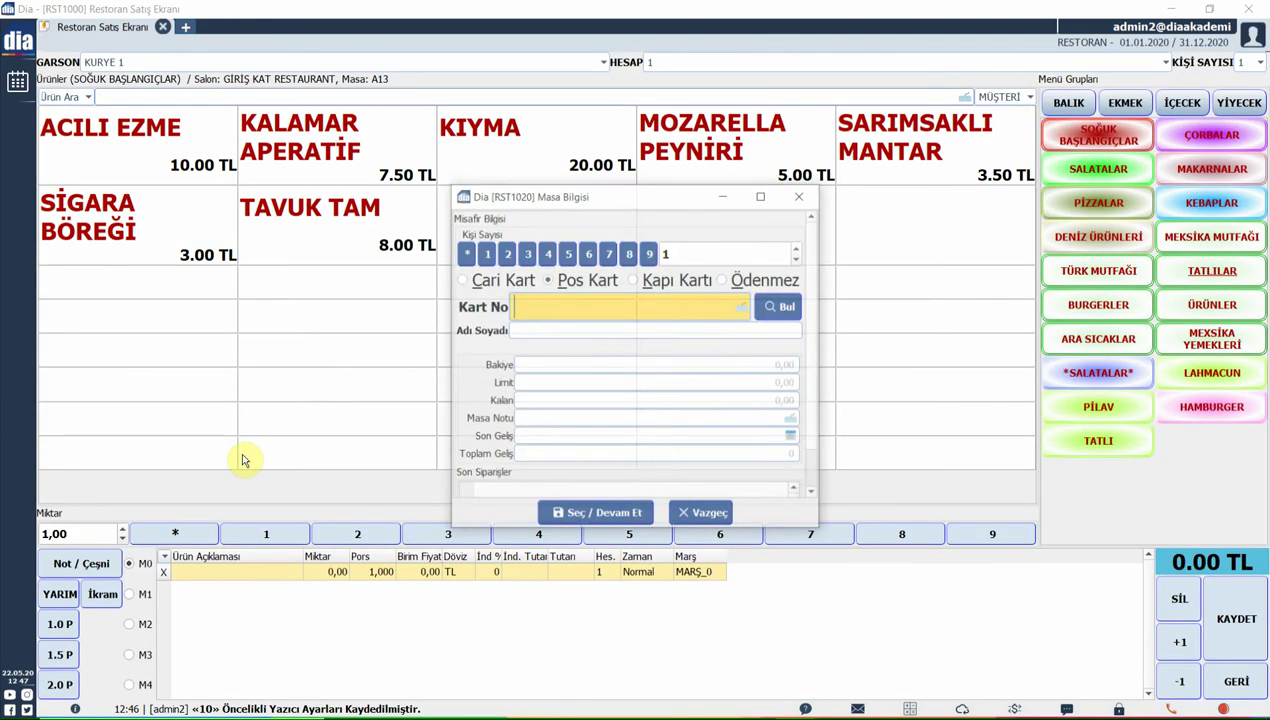
click(700, 512)
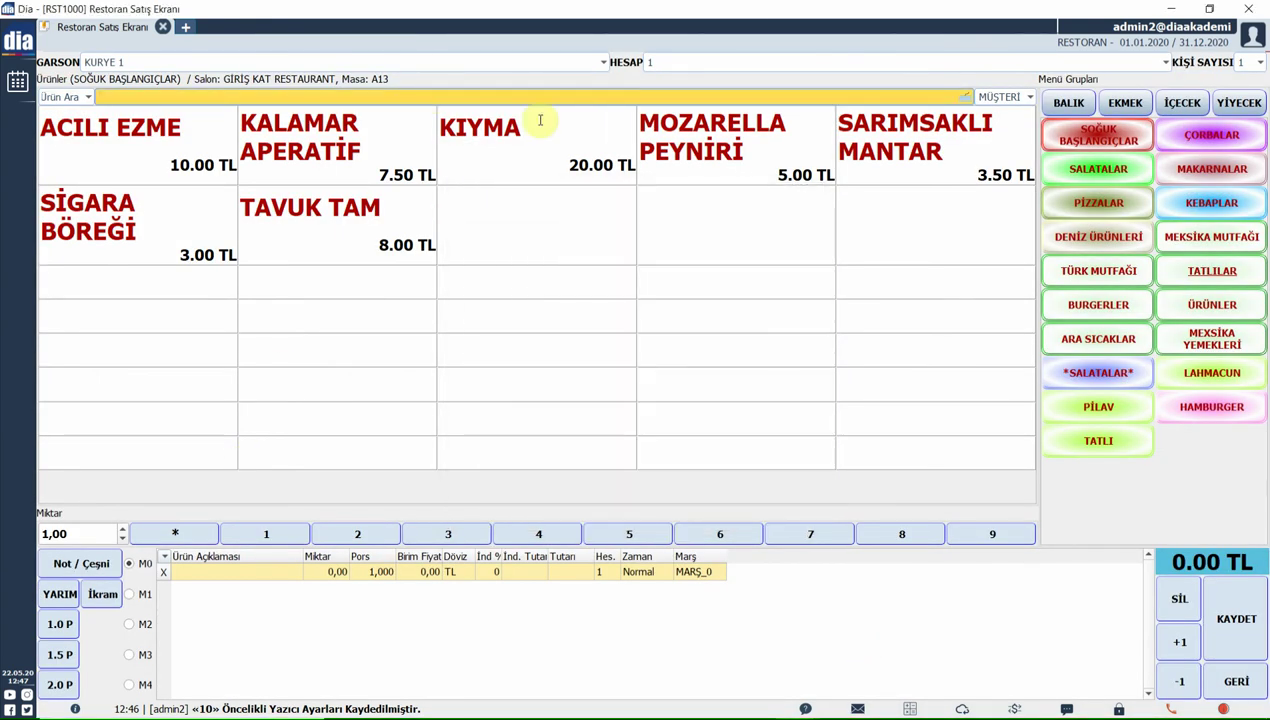
Step: Search the products for PİZZ, add one KARIŞIK PİZZA to table A13's order and save it
text(PİZZ)
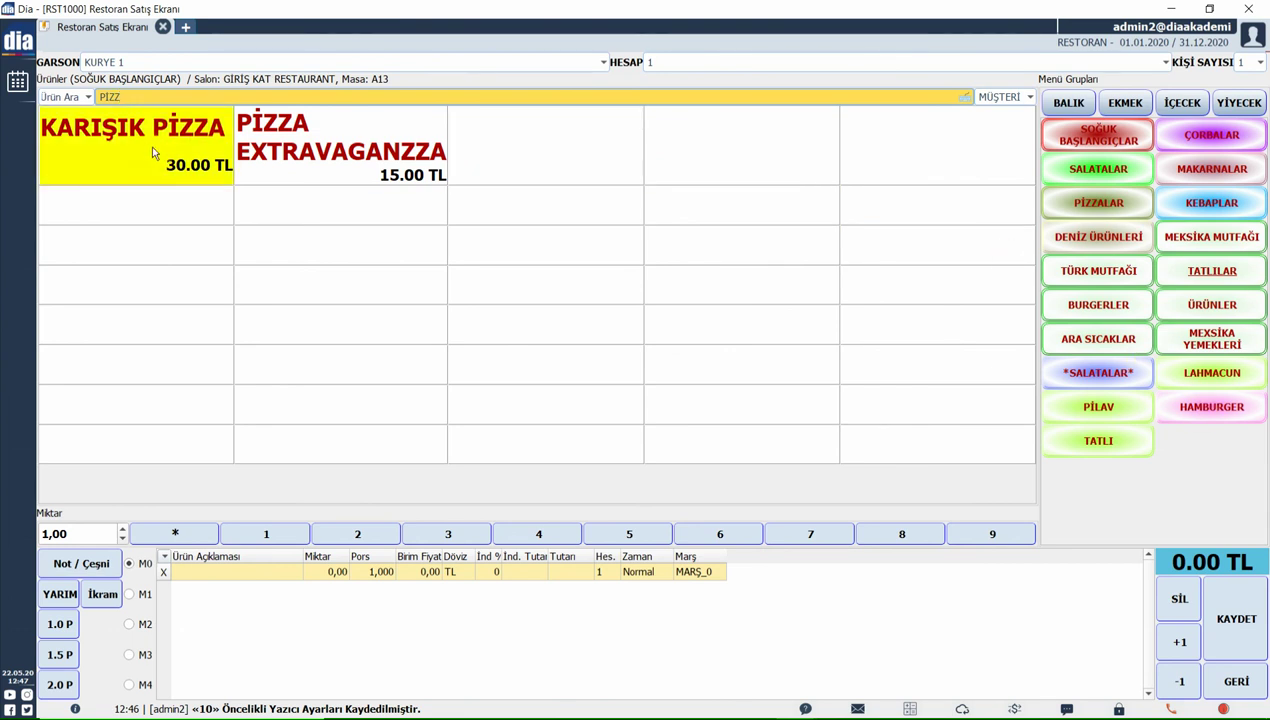
click(192, 189)
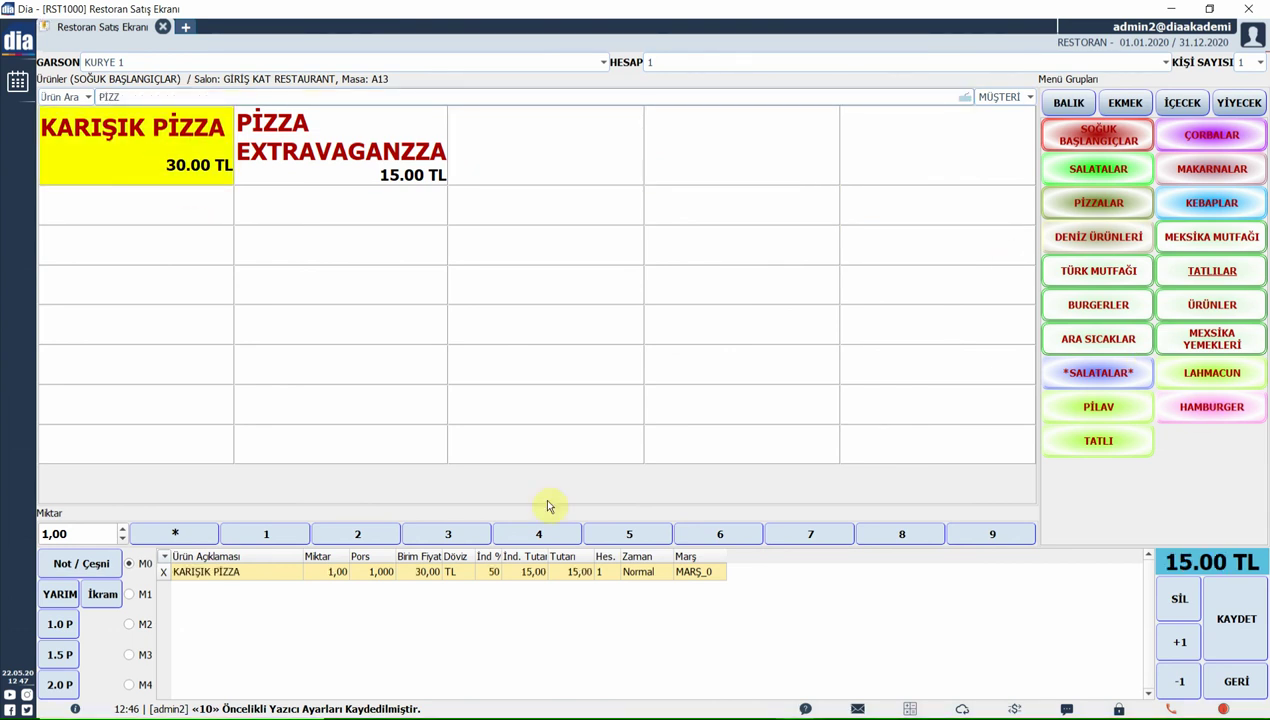
click(1230, 610)
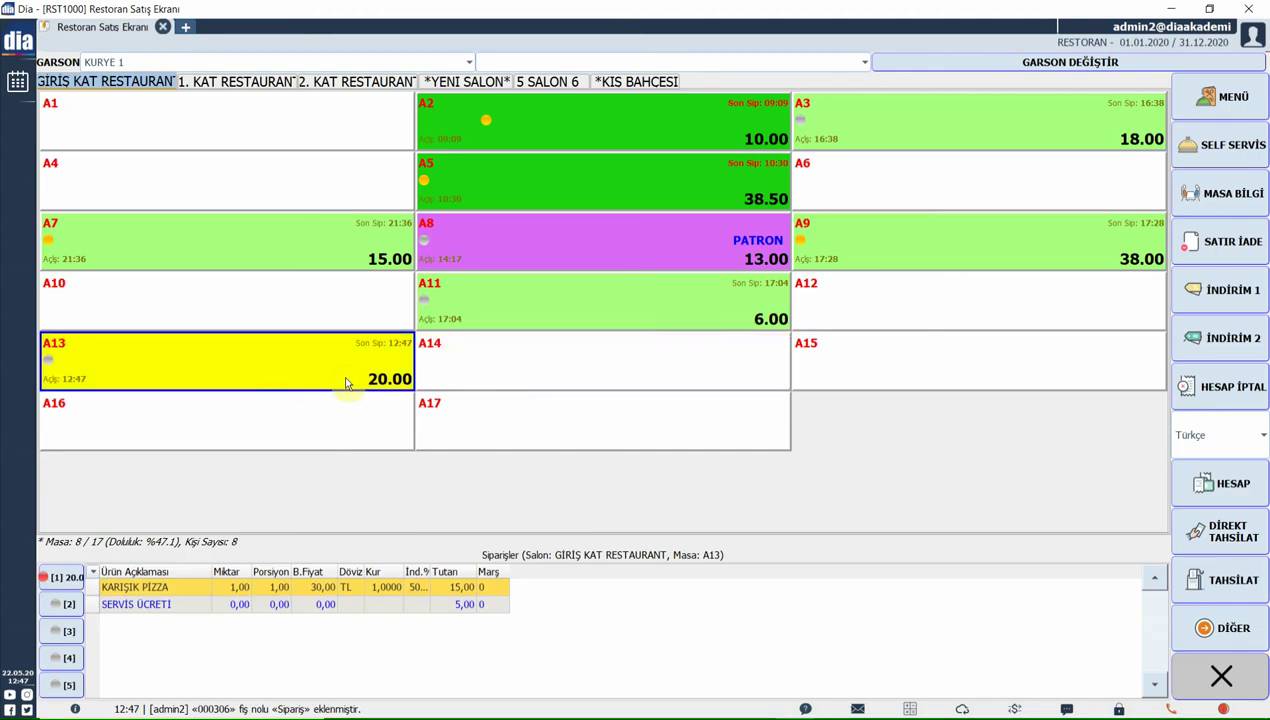
Step: Open Sipariş Takibi in a new tab and choose PİZZA YAPIMI as its Ekran Adı
click(185, 27)
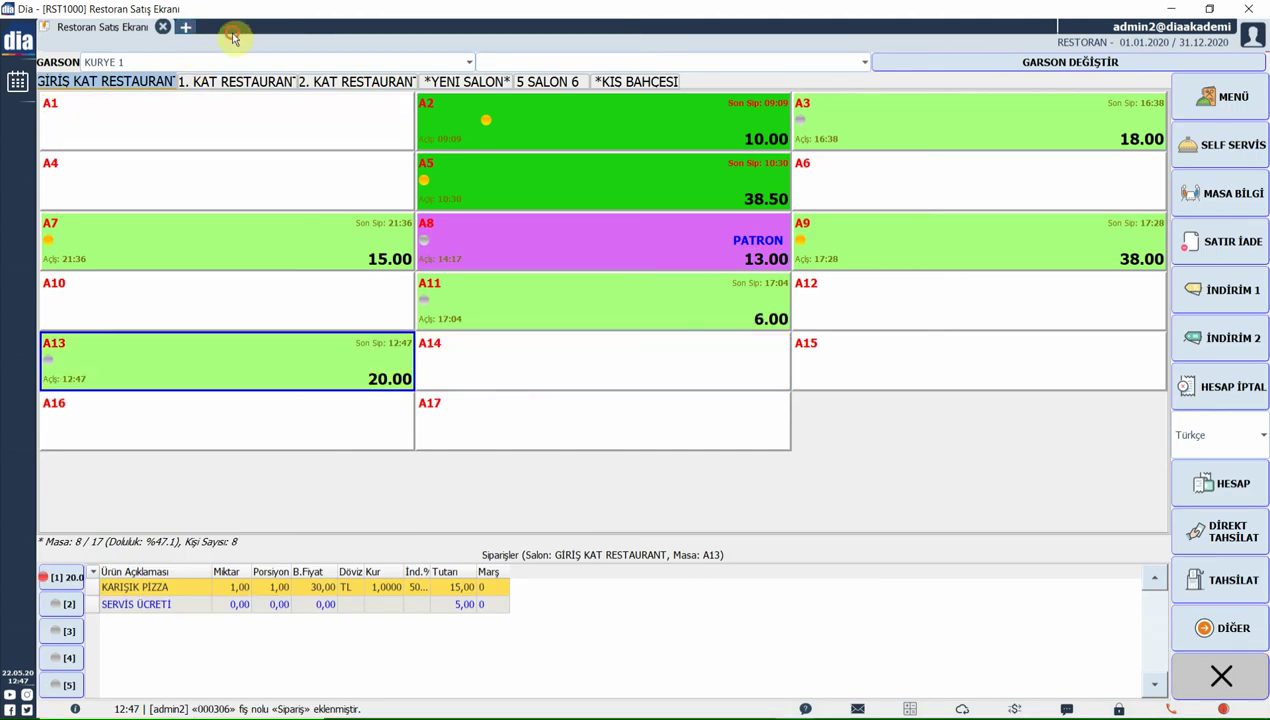
click(730, 232)
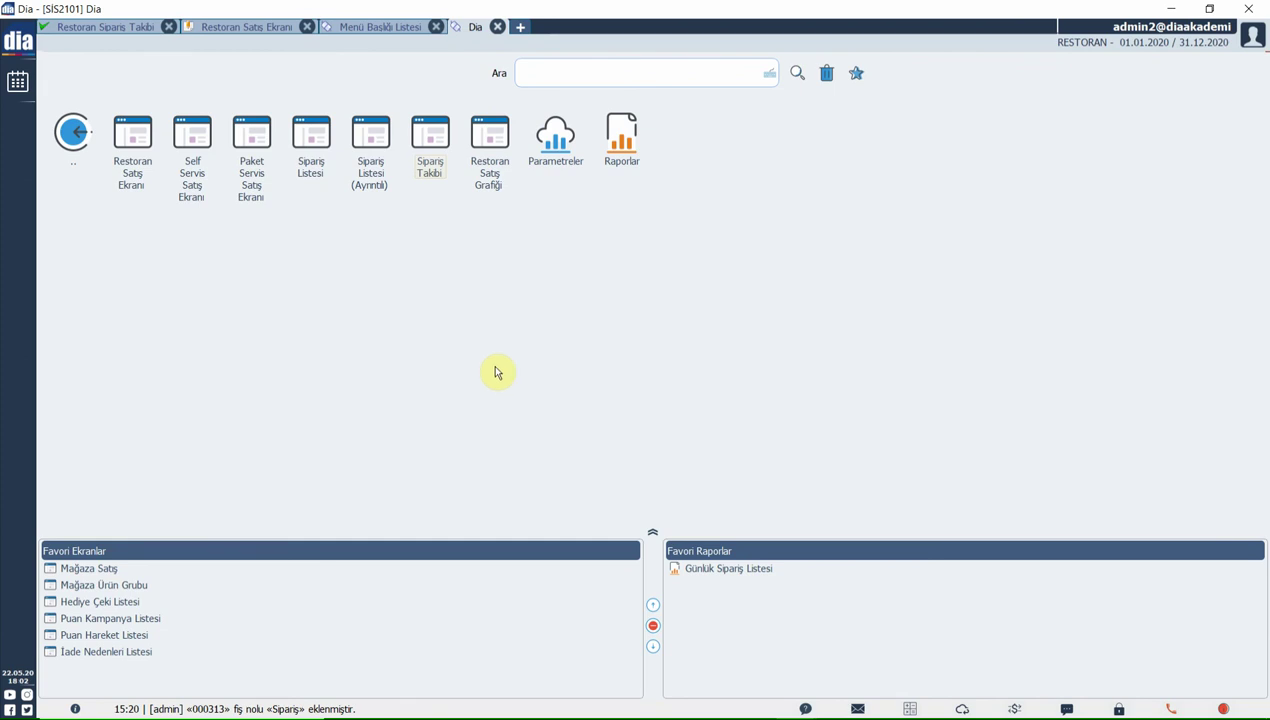
click(433, 137)
click(460, 66)
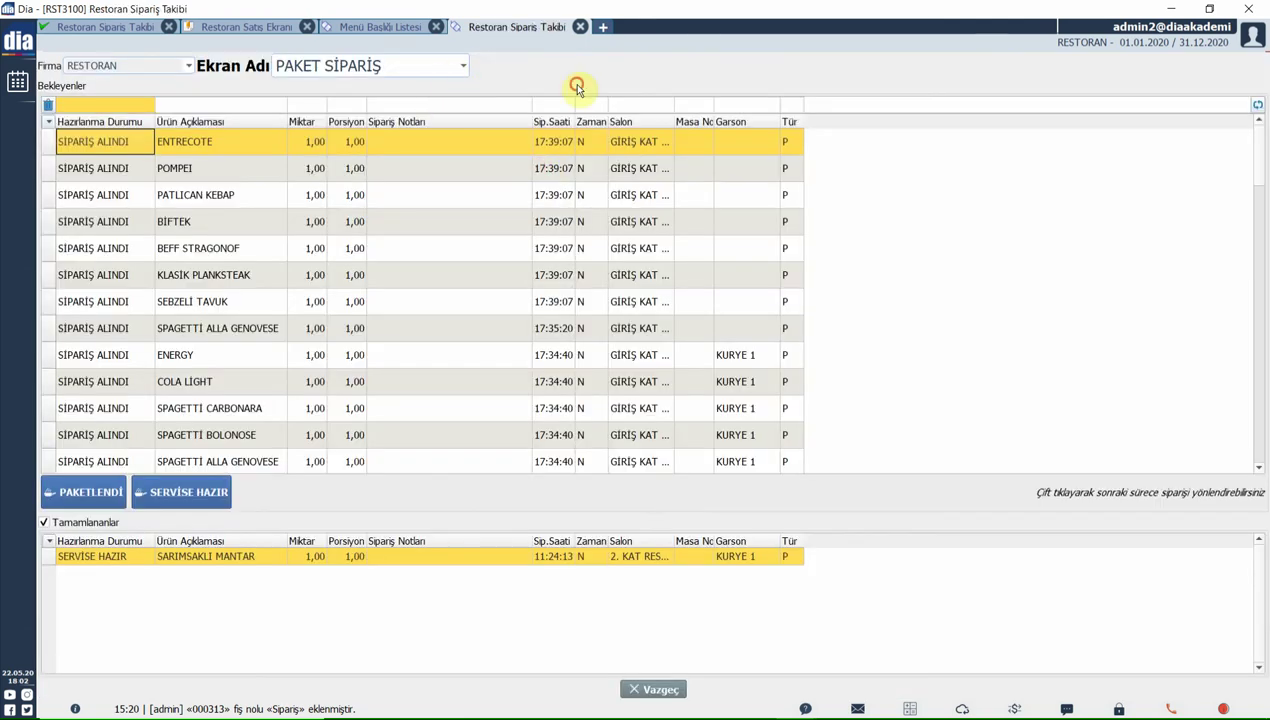
scroll(462, 128, down, 1)
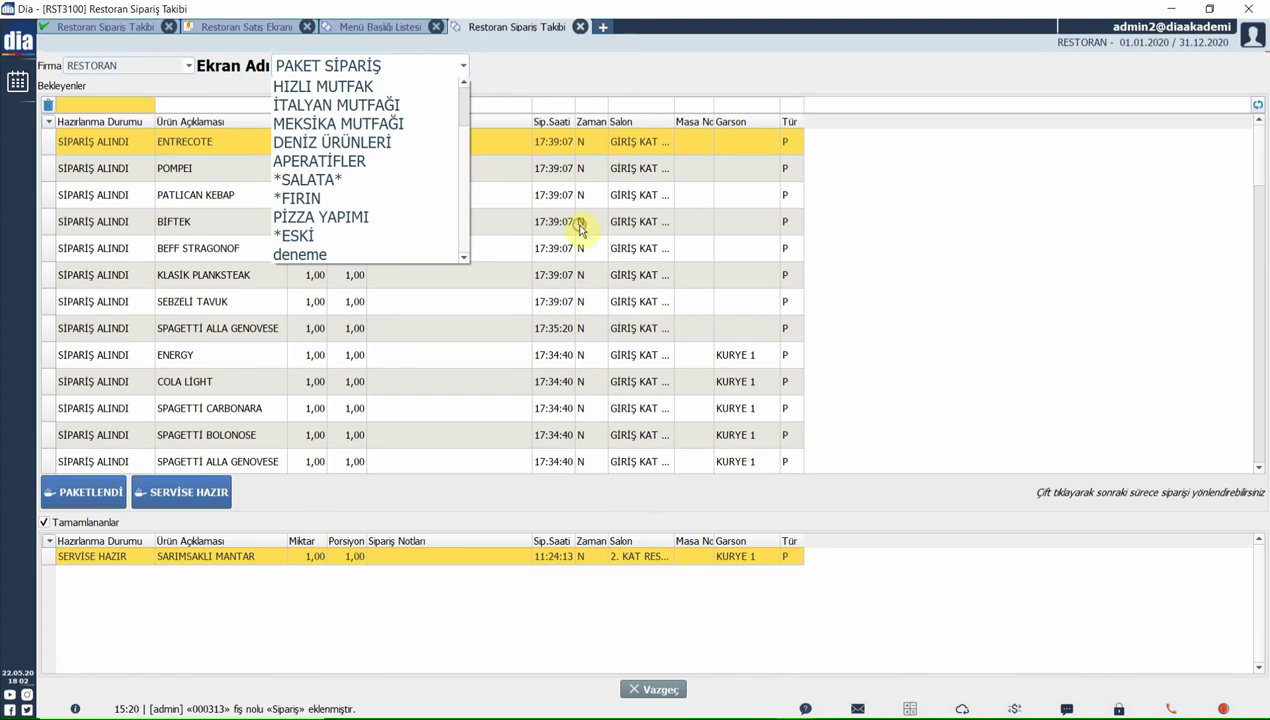
click(373, 222)
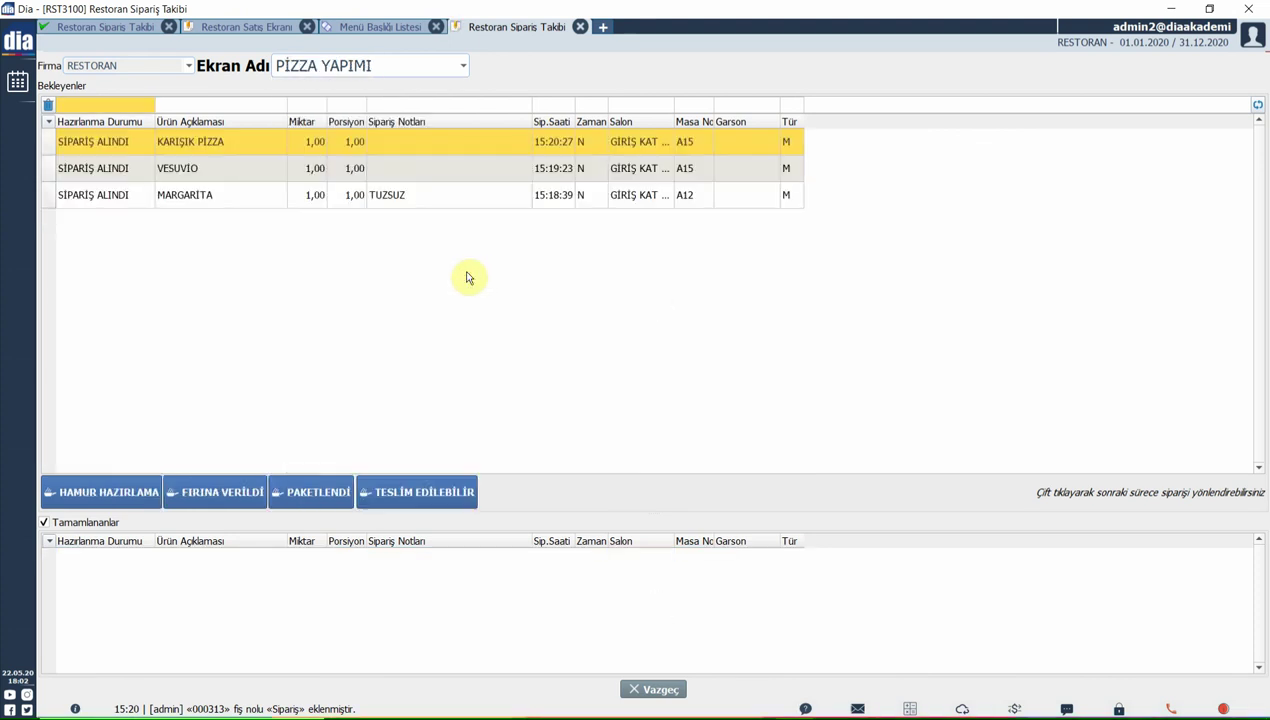
Step: Advance table A15's KARIŞIK PİZZA order through HAMUR HAZIRLAMA, FIRINA VERİLDİ and PAKETLENDİ to TESLİM EDİLEBİLİR
click(254, 141)
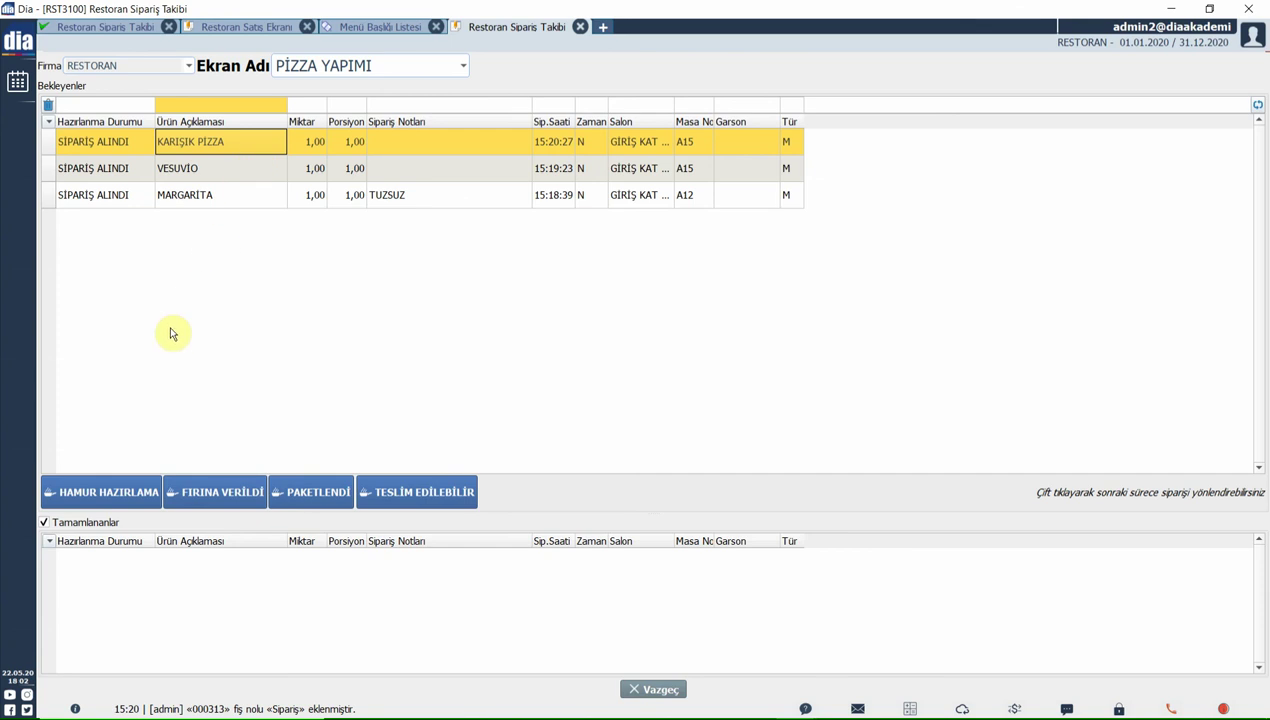
click(109, 493)
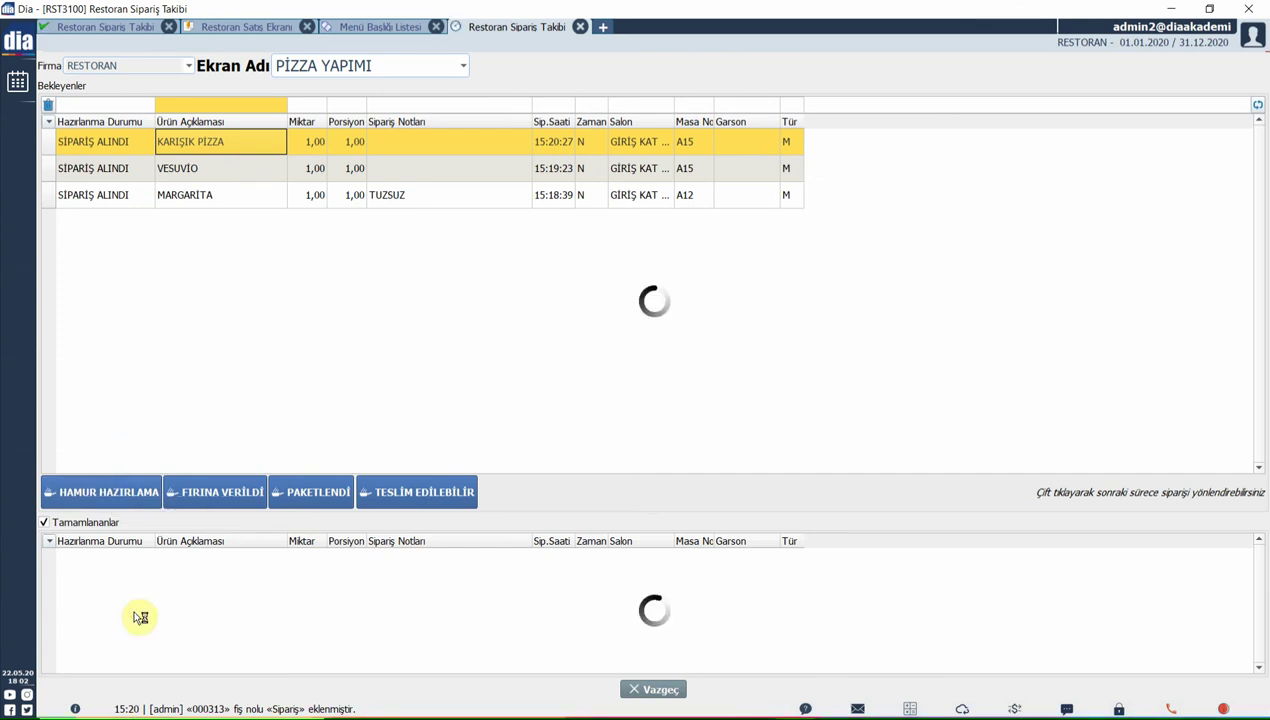
click(196, 493)
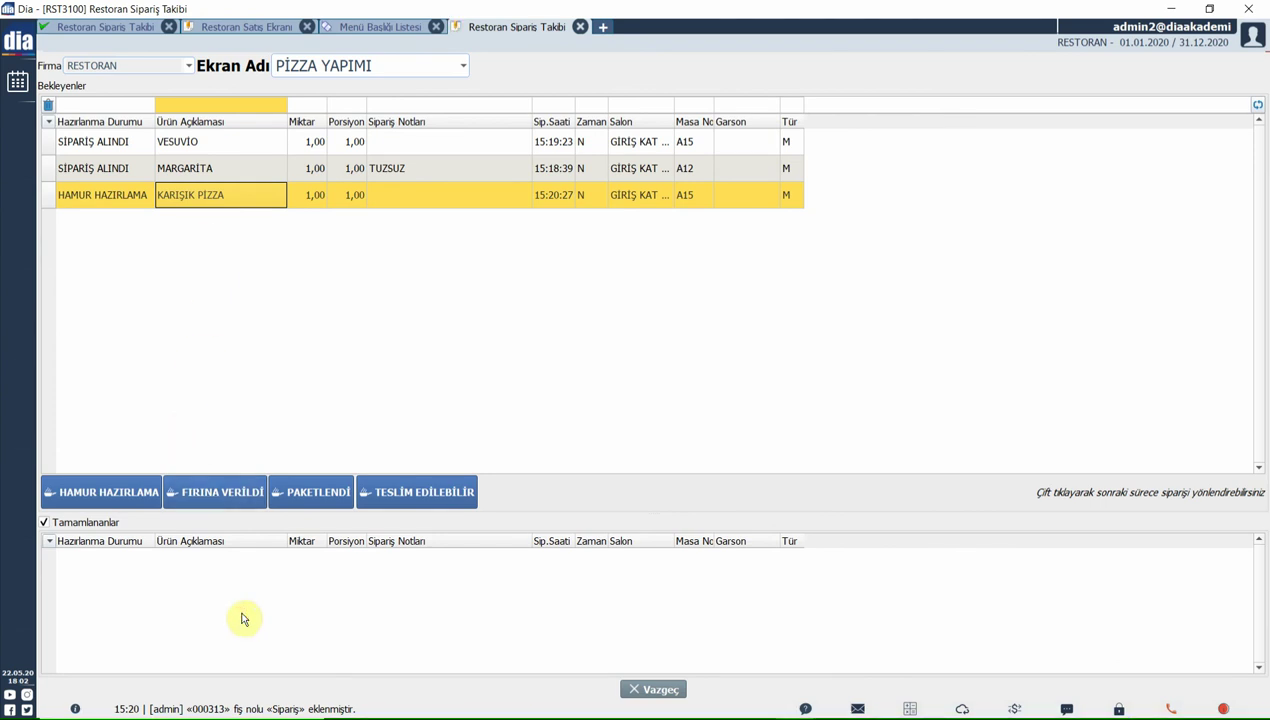
click(297, 495)
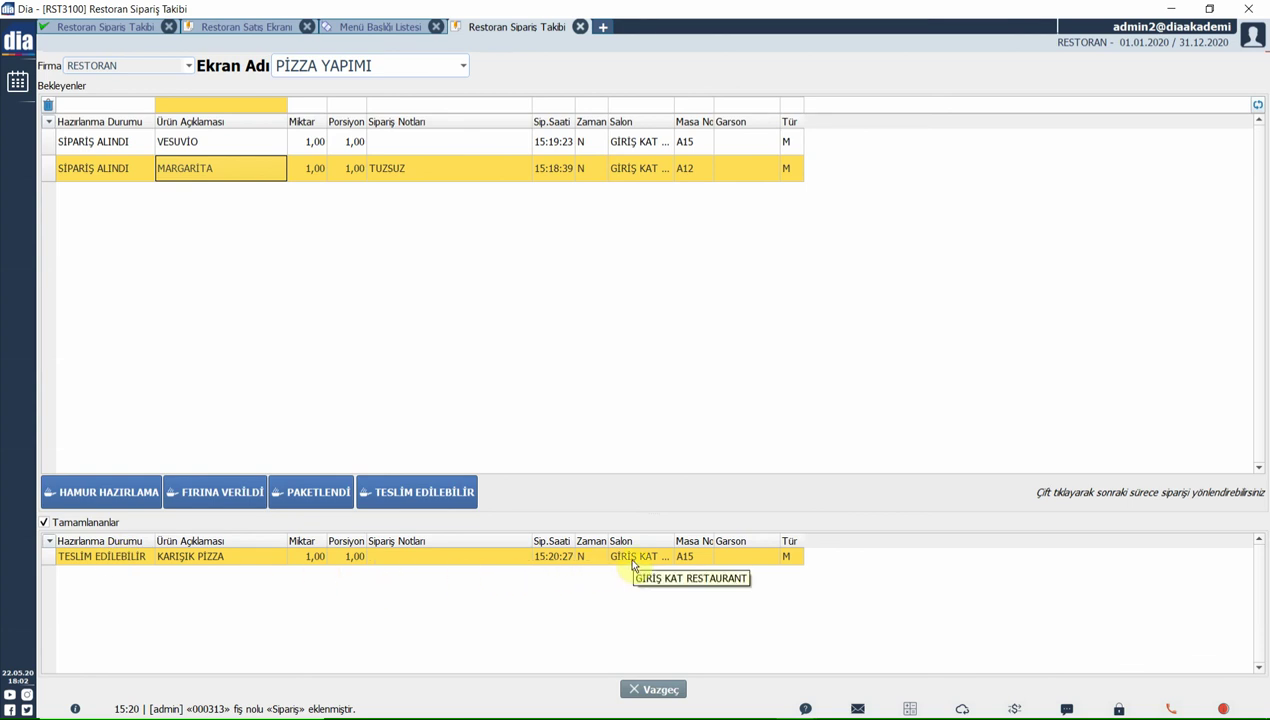
Step: Return to the Restoran Satış Ekranı, show the Hazırlanma Durumu column in table A15's order list and widen it to fit the status text
click(240, 28)
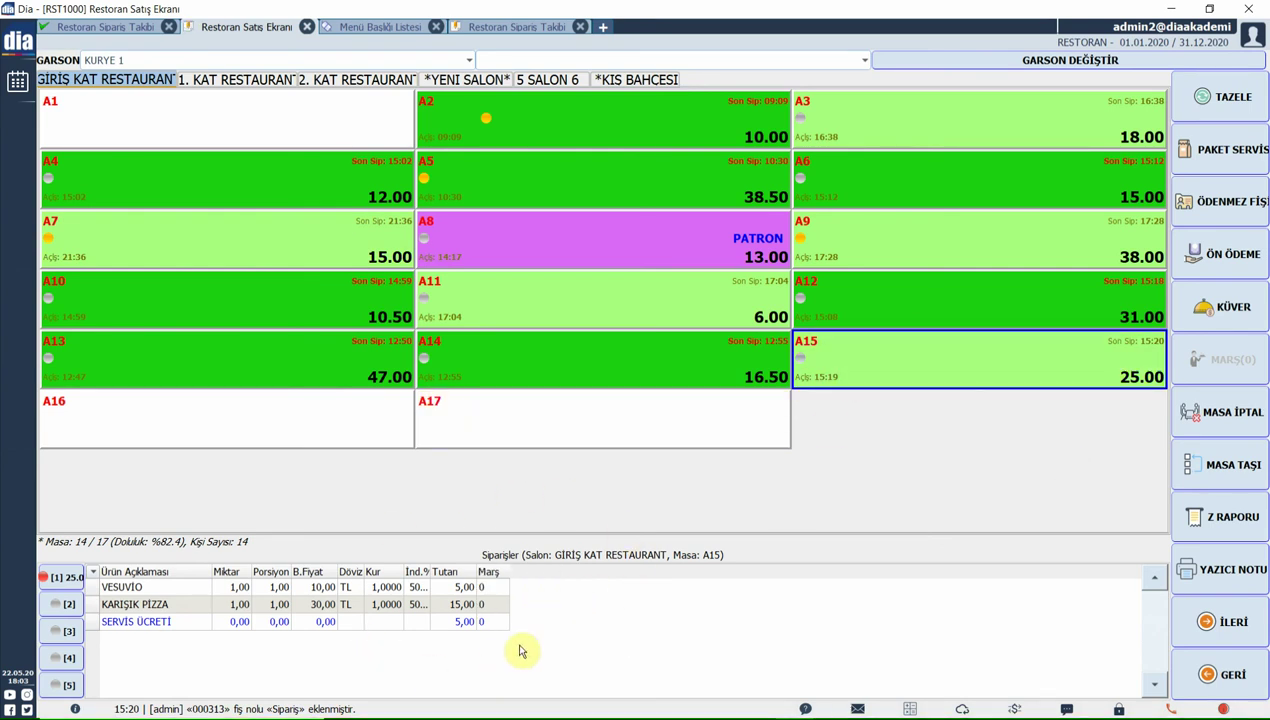
click(92, 572)
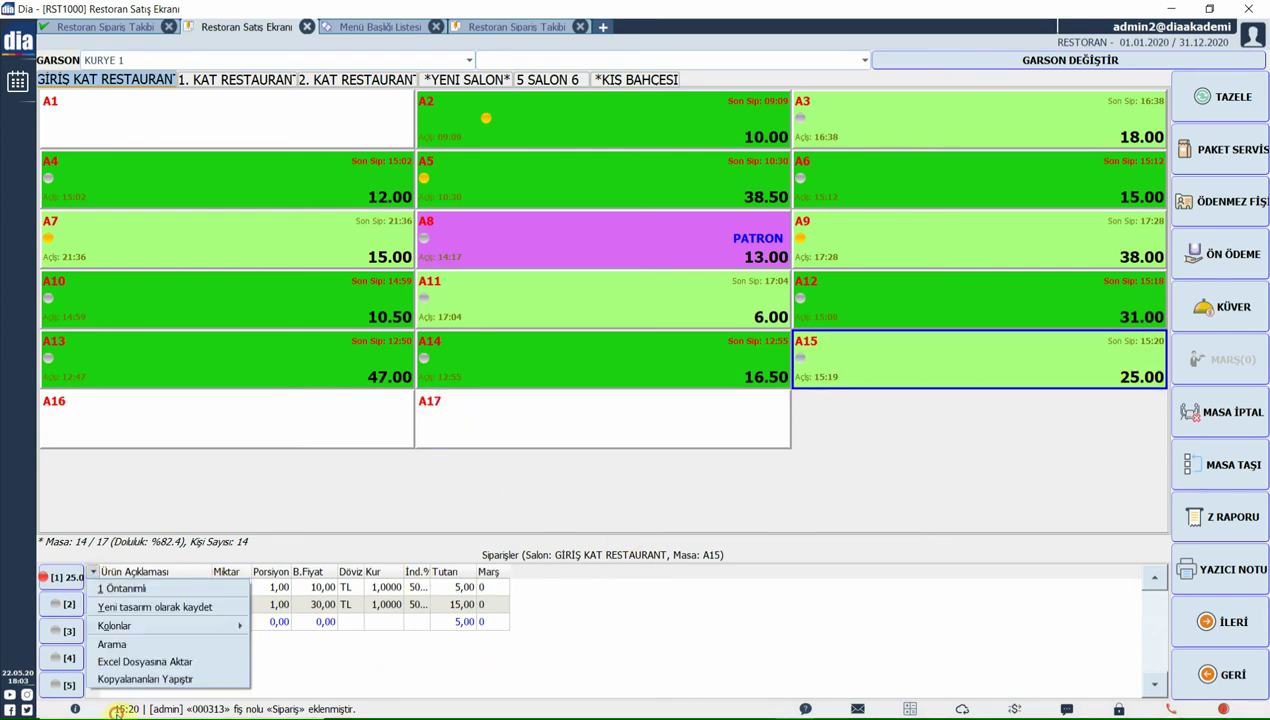
mouse_move(113, 626)
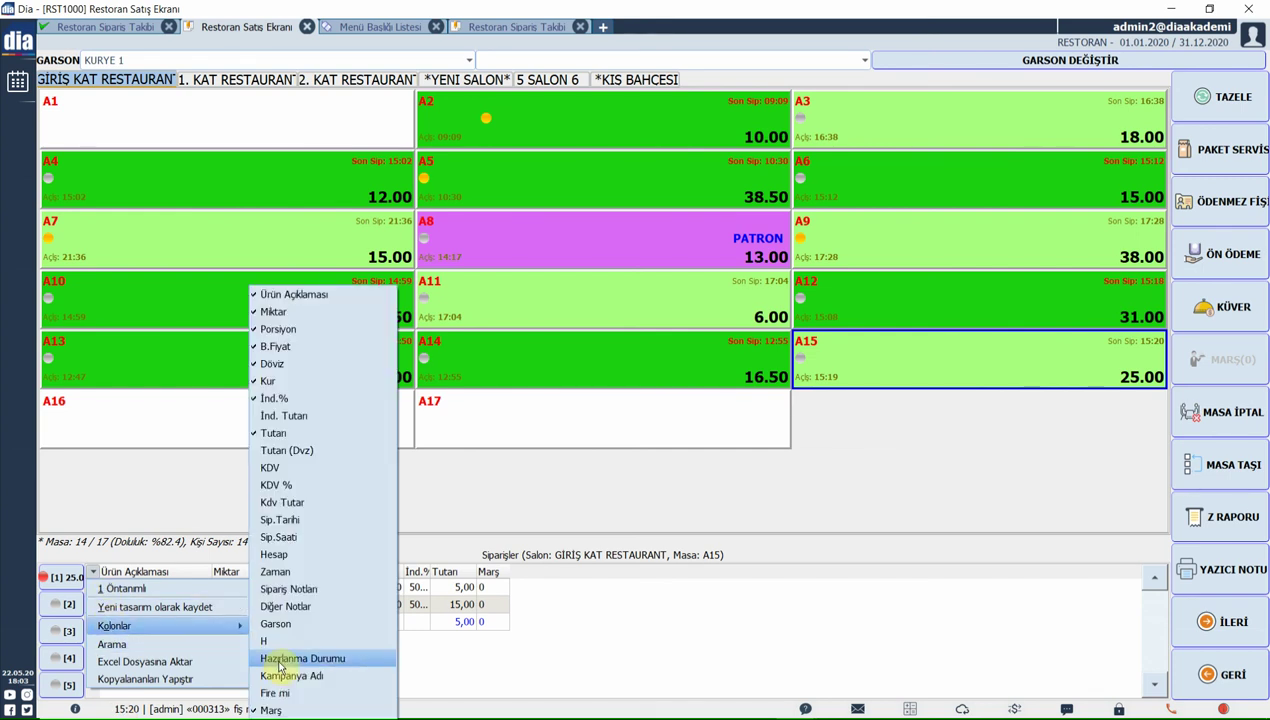
click(280, 660)
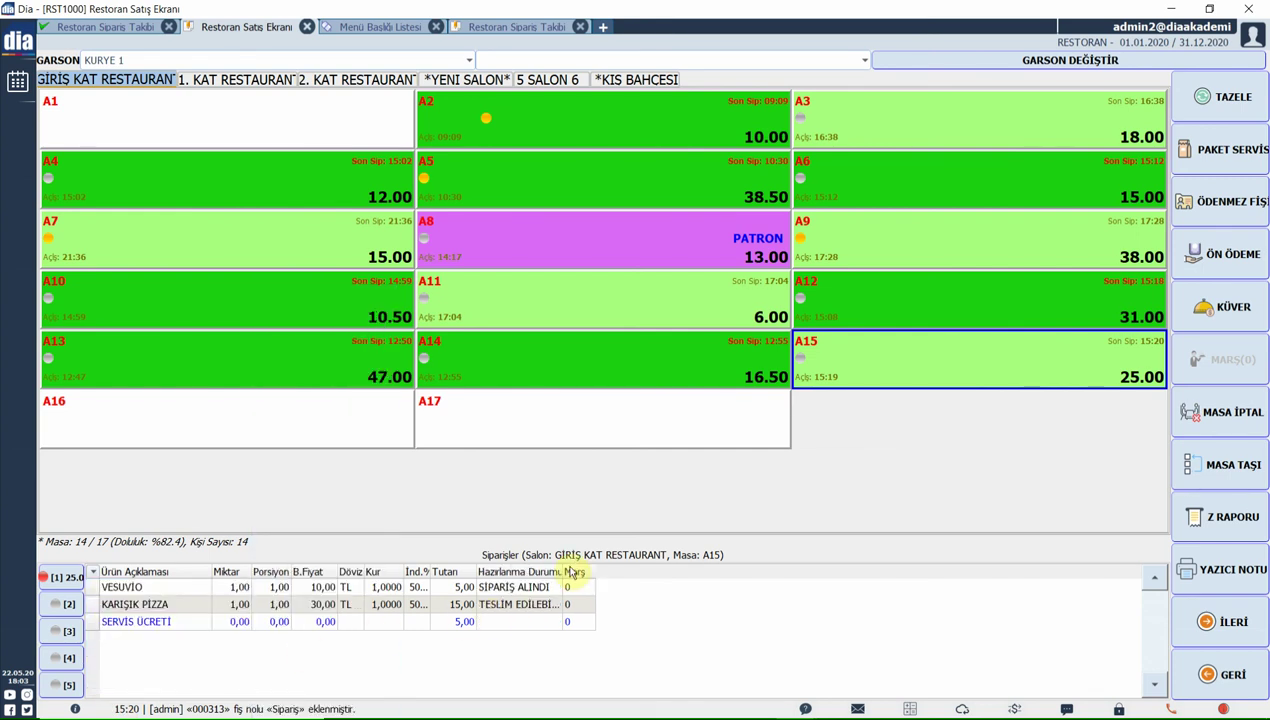
drag(569, 571, 630, 571)
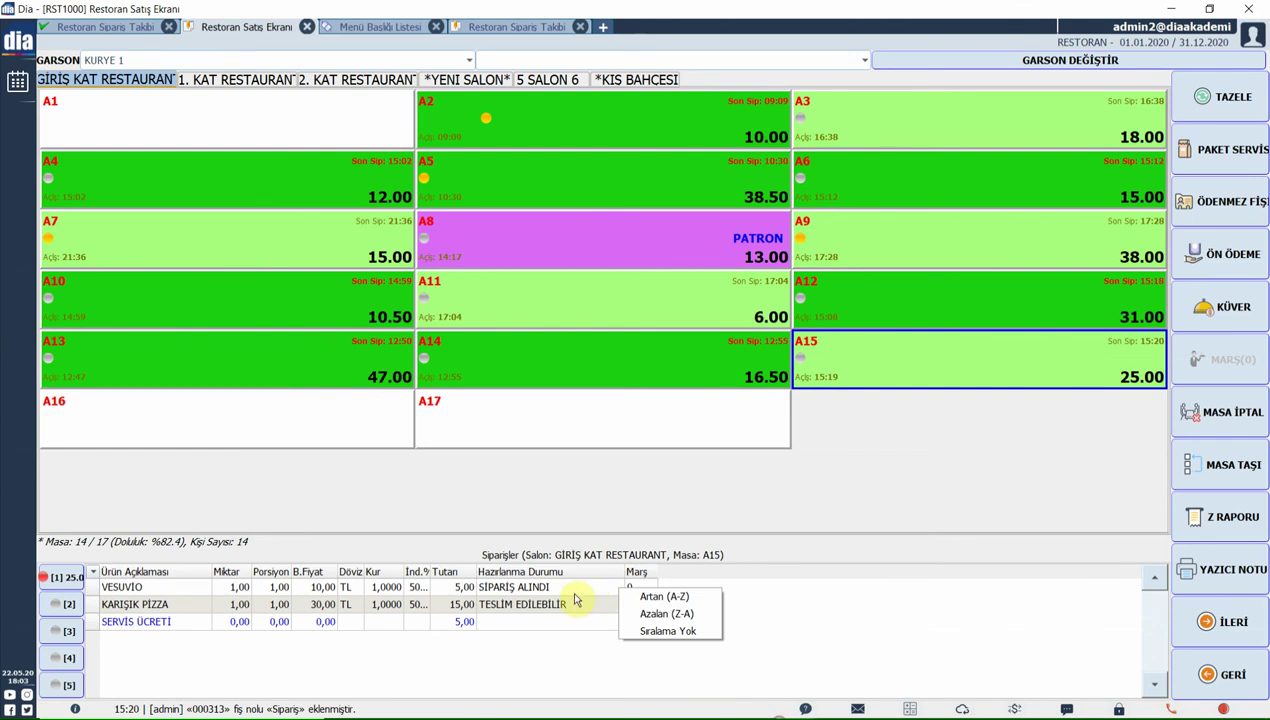
click(555, 605)
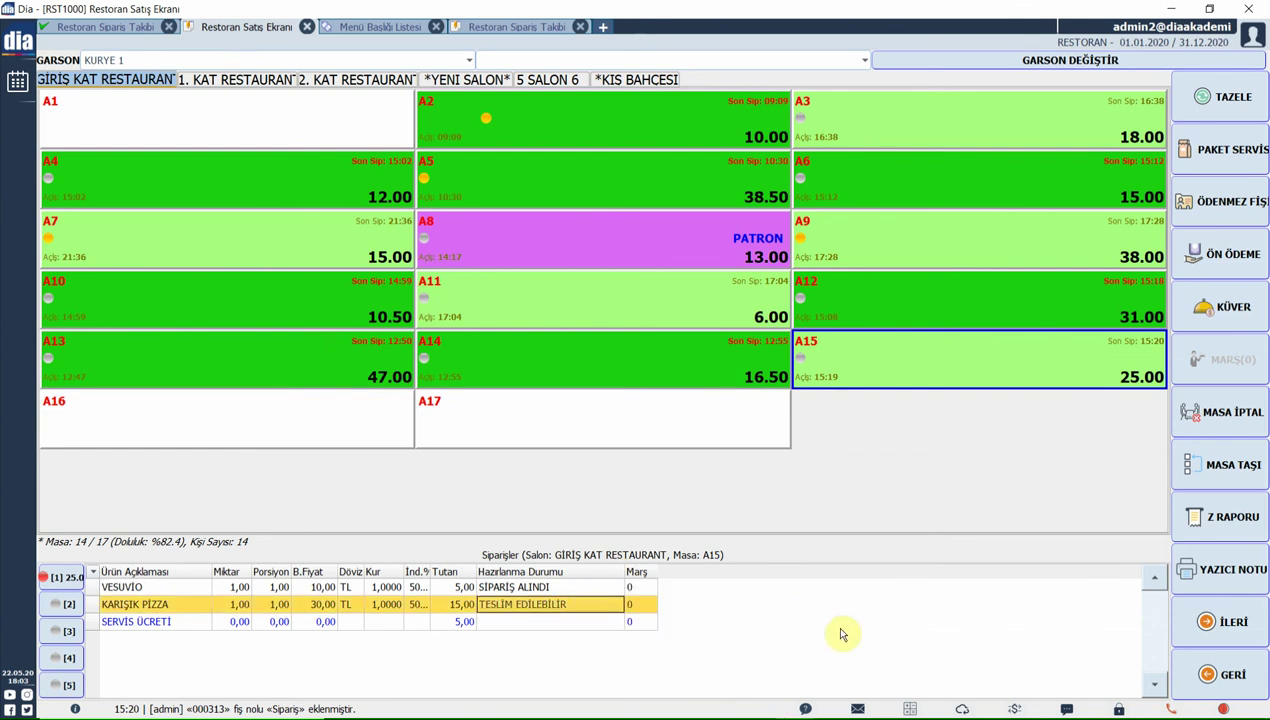